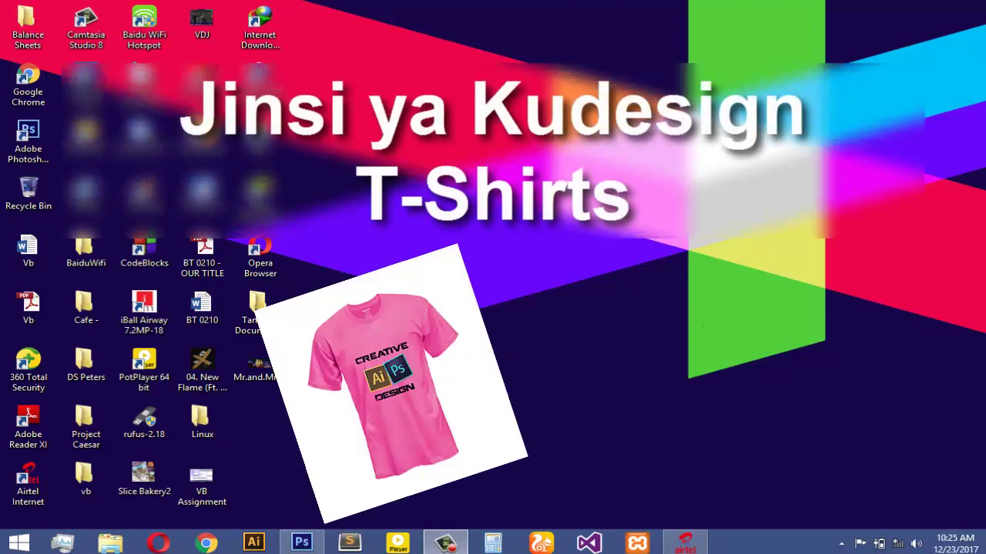
Step: Restore the Photoshop window from the taskbar so its empty workspace fills the screen
left_click(302, 542)
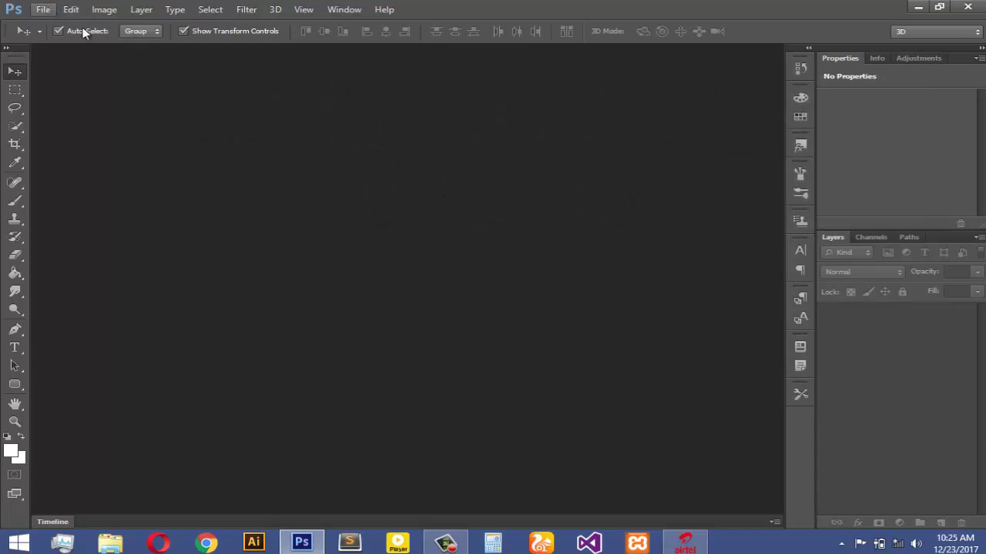
Step: Create a new 1280 × 1280 px, 72 ppi document with a white background
left_click(44, 10)
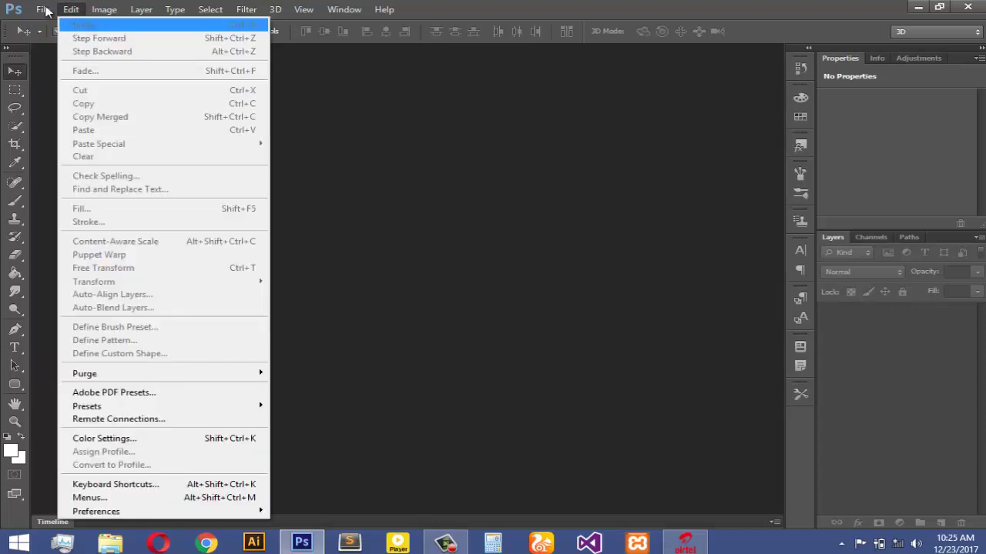
mouse_move(43, 9)
left_click(48, 24)
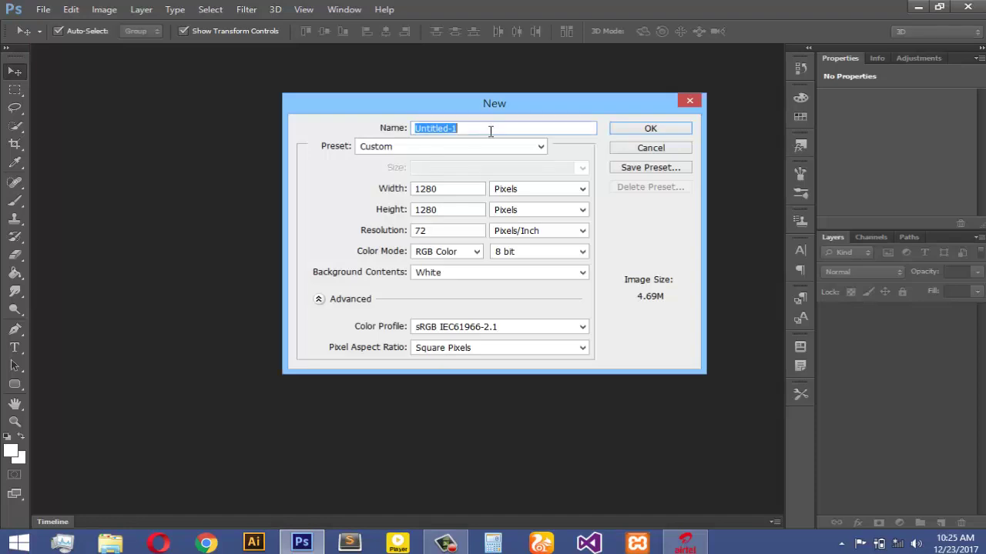
left_click(651, 128)
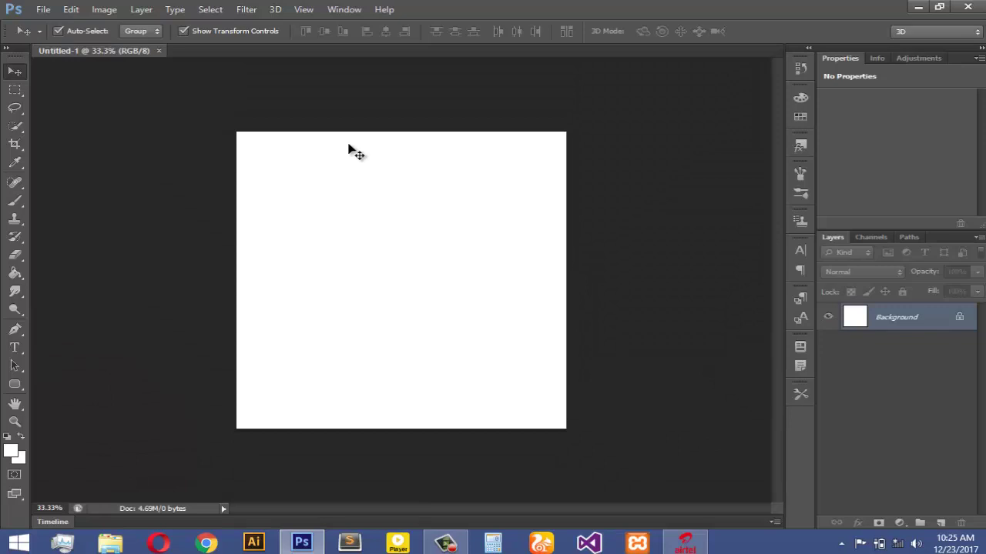
Step: Fit the canvas to the window and add a group named Tshirt holding an empty Layer 1
key("ctrl+0")
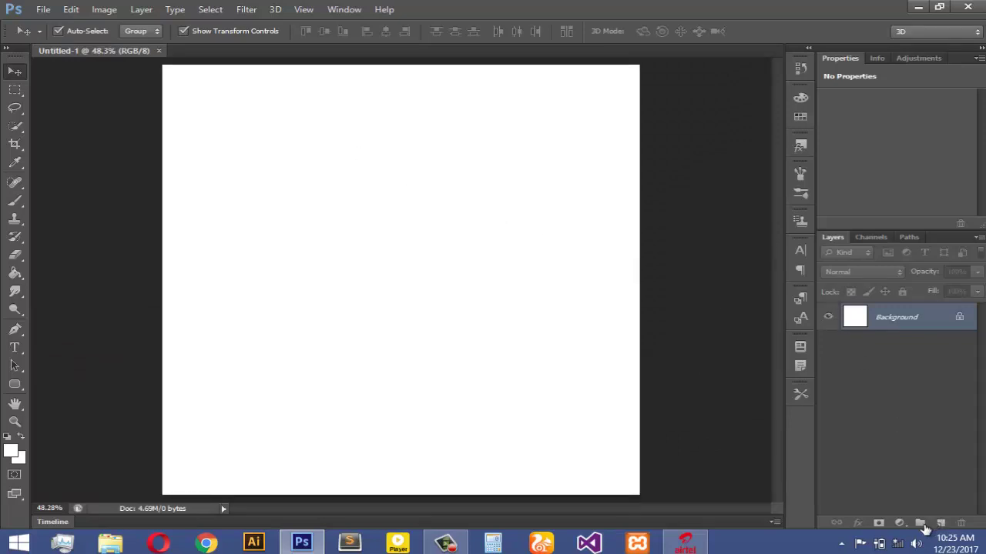
left_click(919, 522)
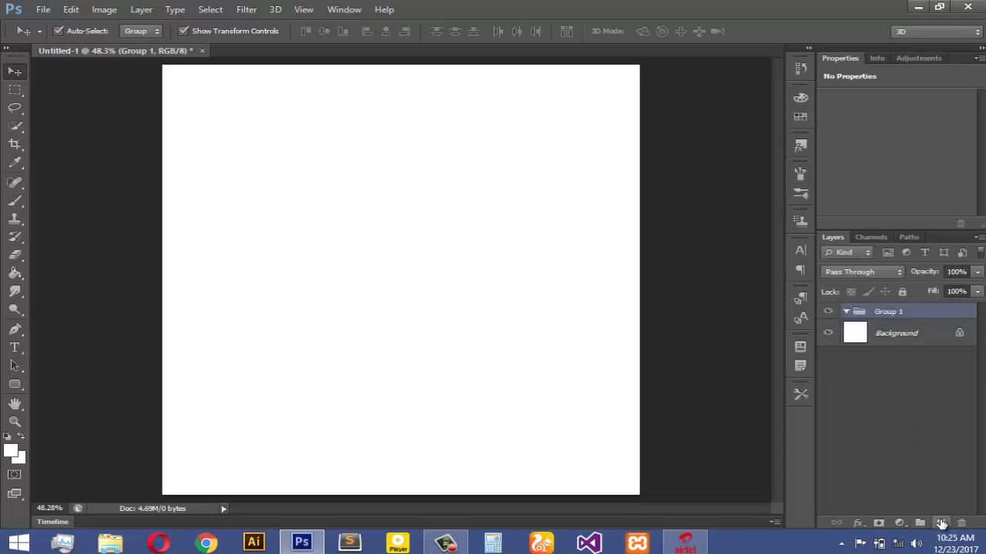
left_click(940, 523)
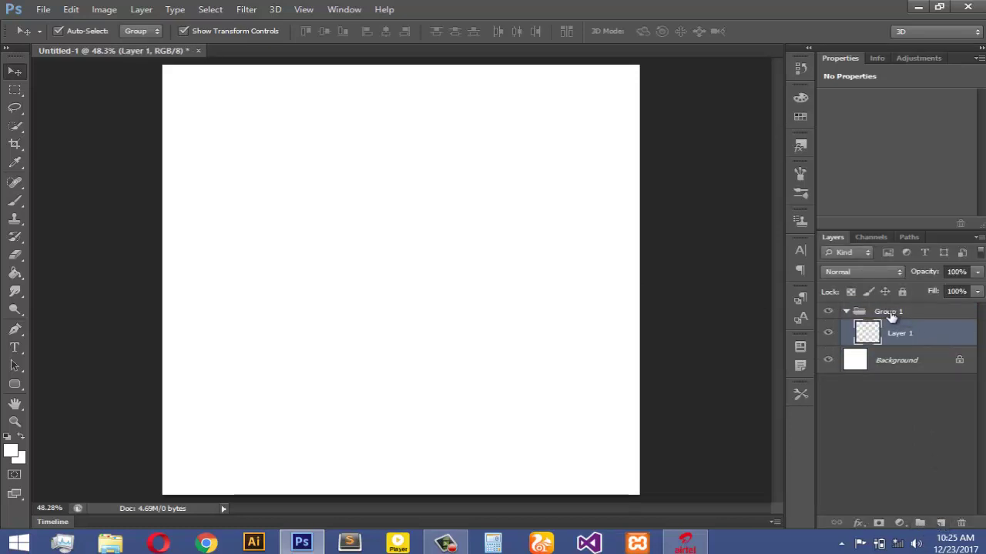
double_click(889, 311)
type("Tshirt")
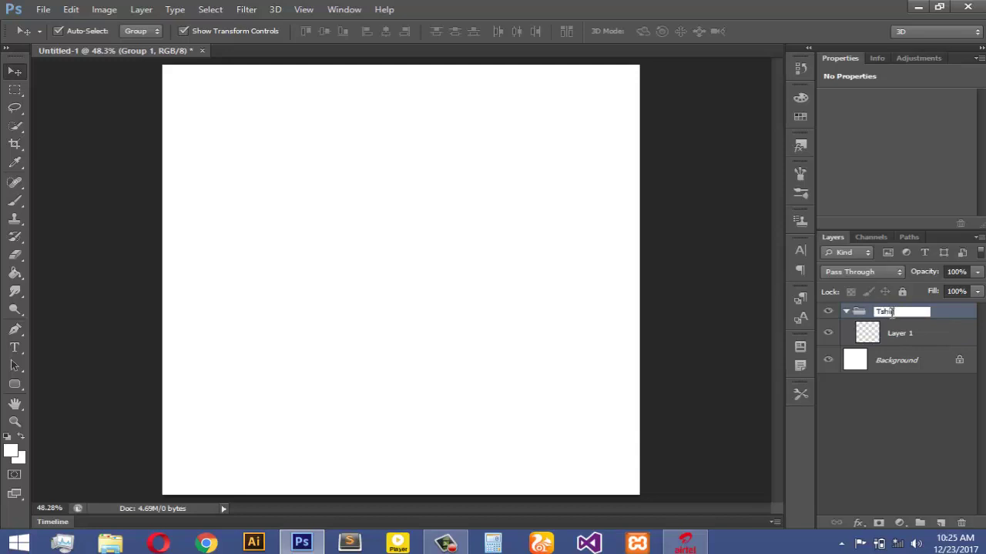
key("Return")
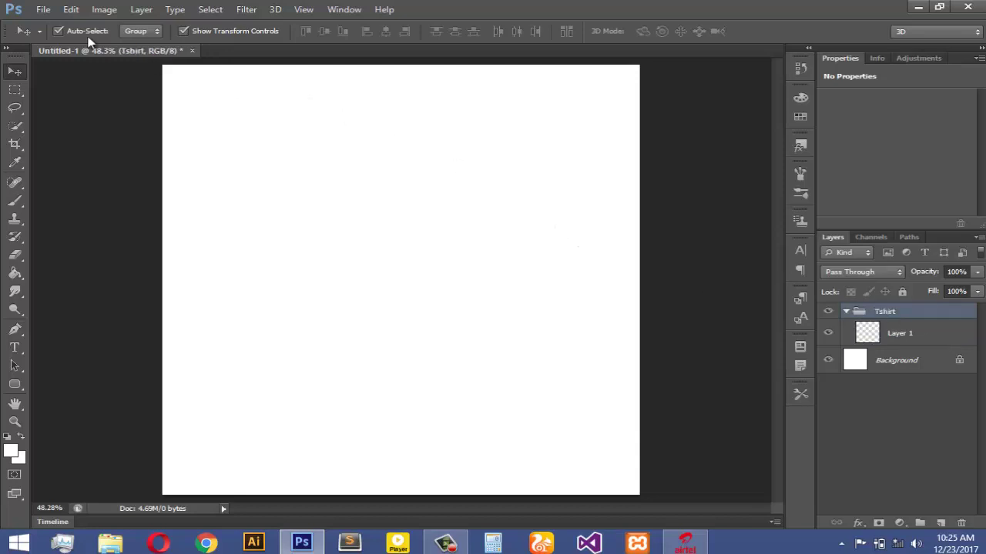
left_click(42, 9)
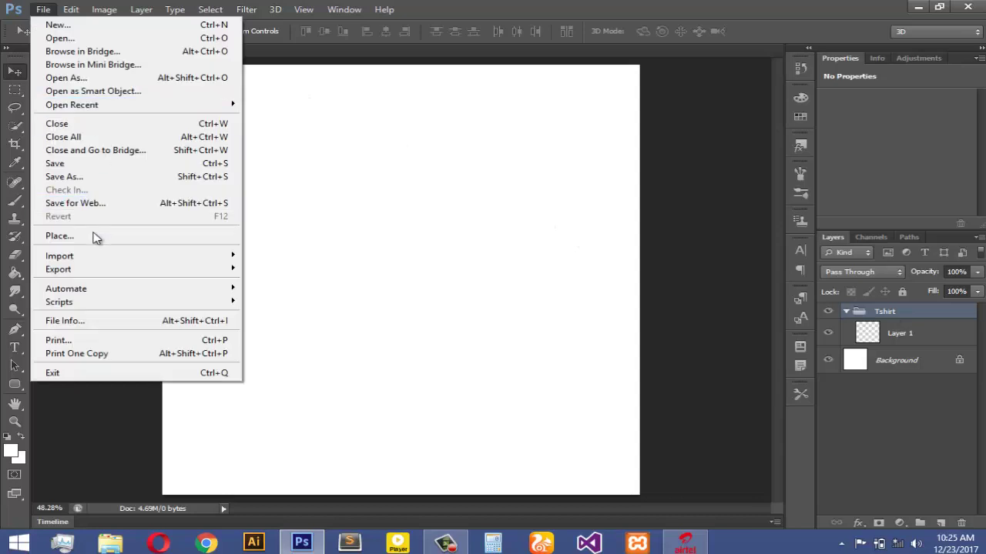
Step: Place the pink T-shirt image shet1 from Tools > Tshirts and move its layer into the Tshirt group
left_click(60, 236)
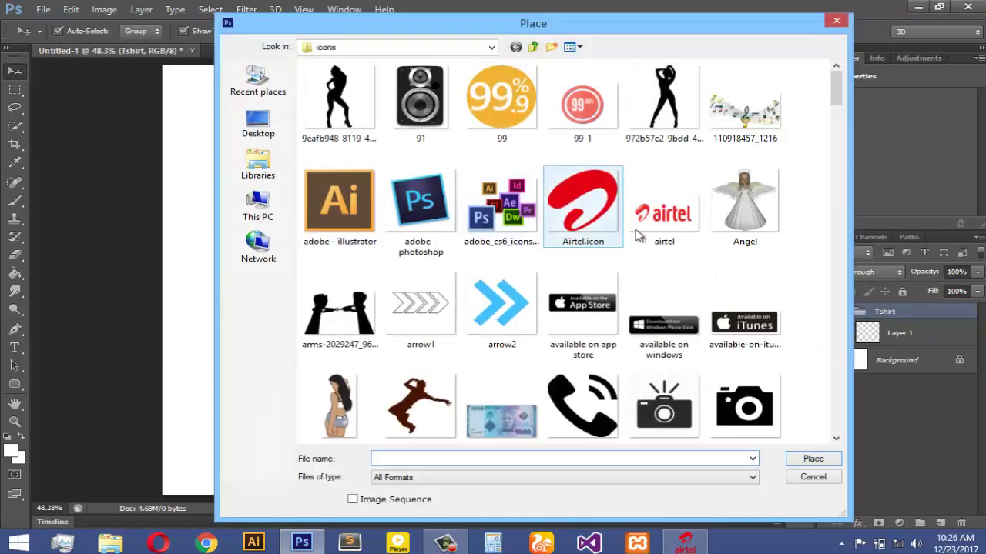
left_click(533, 47)
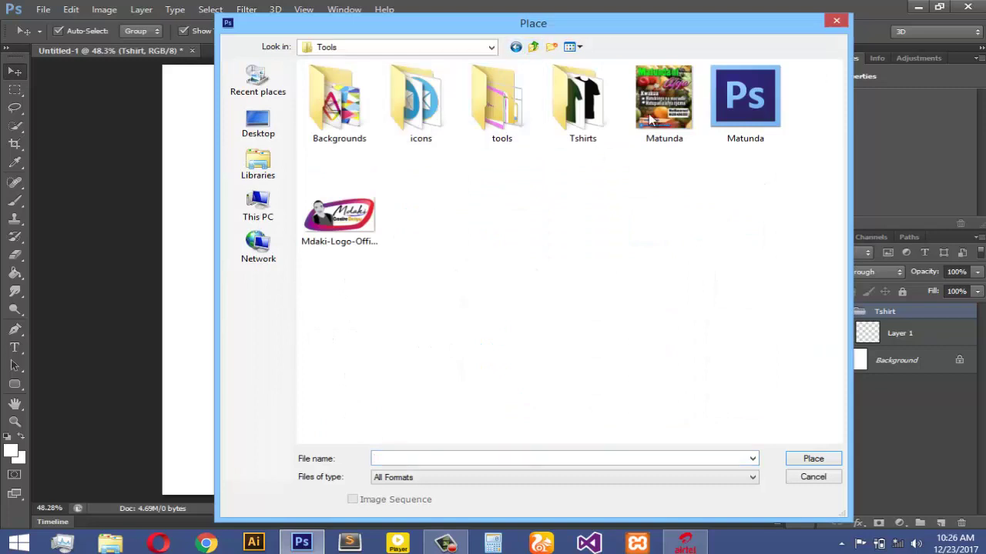
double_click(574, 94)
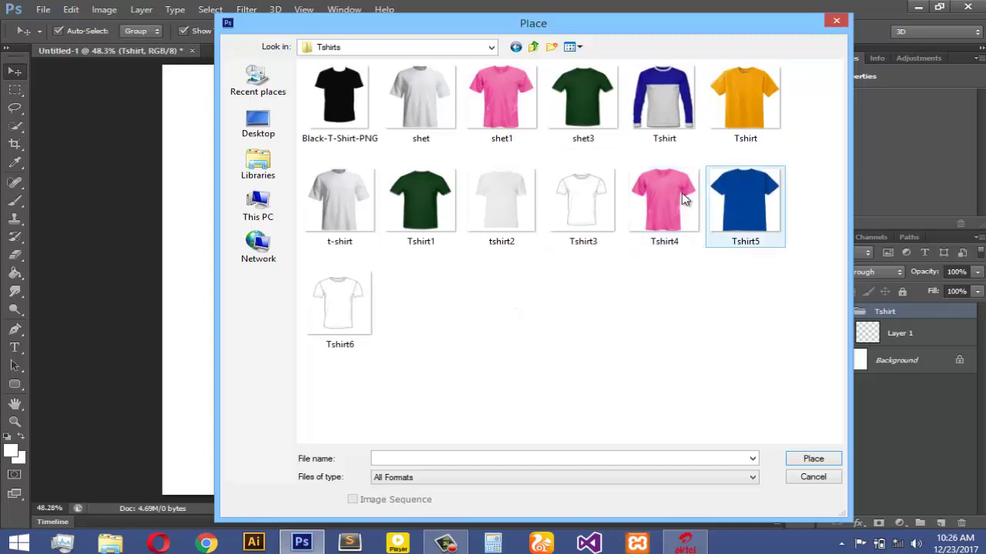
mouse_move(501, 99)
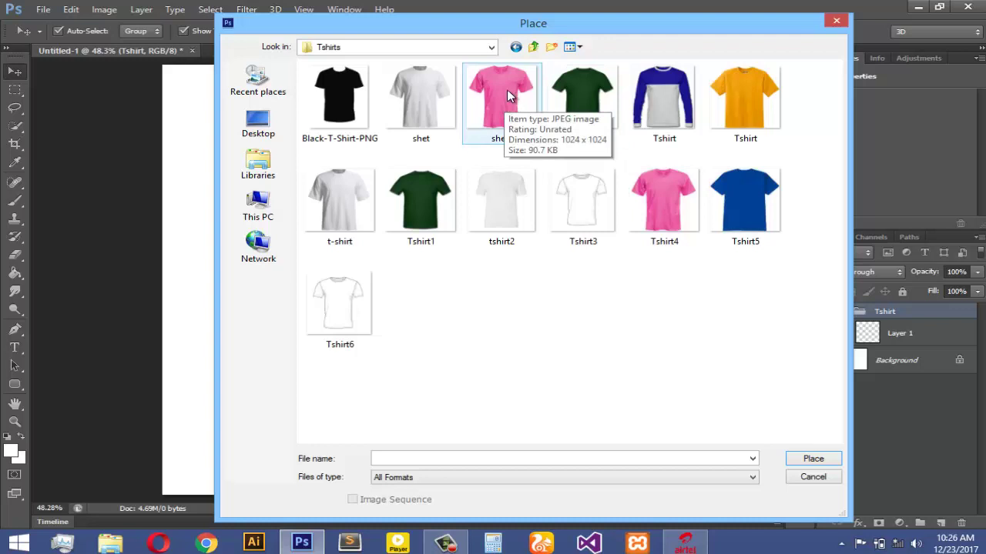
double_click(504, 96)
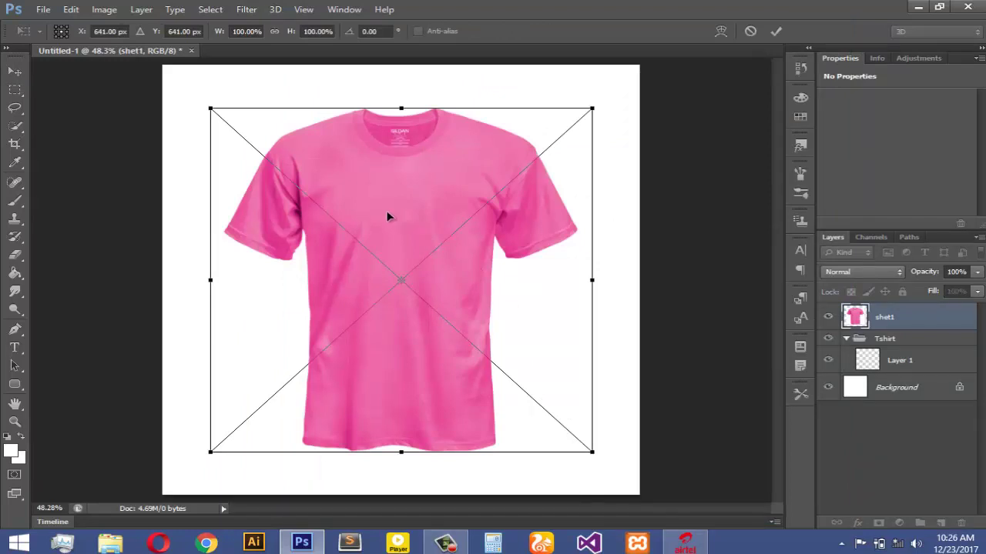
key("Return")
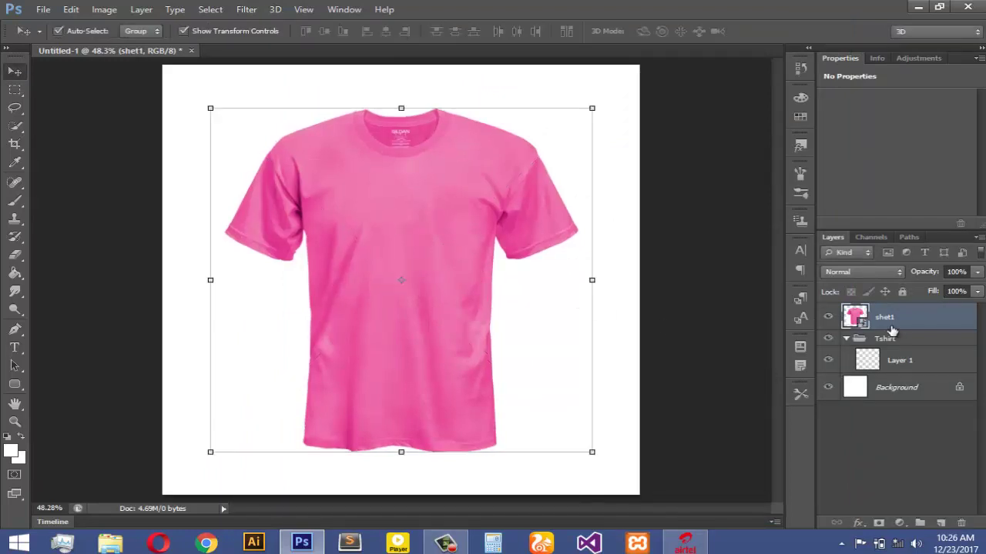
left_click_drag(880, 324, 888, 361)
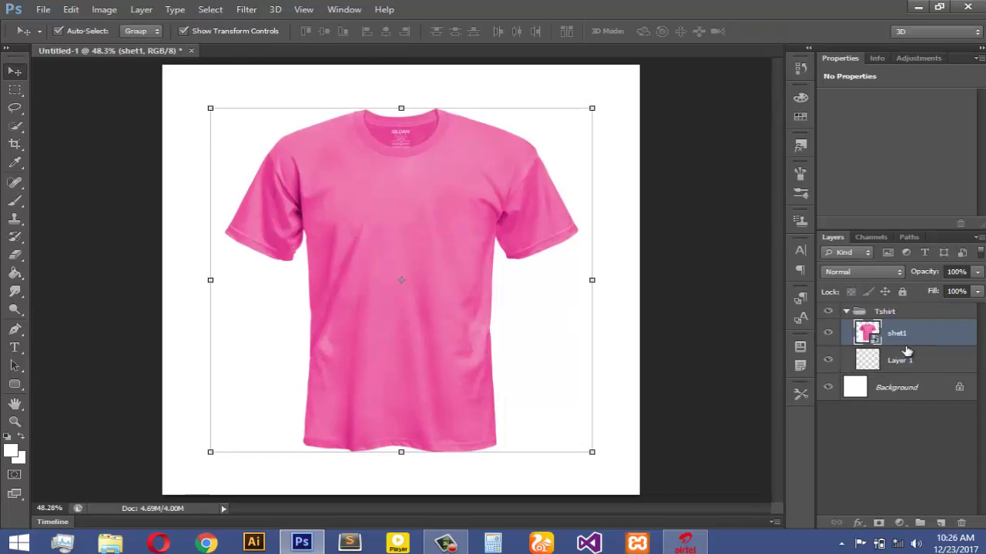
Step: Collapse the Tshirt group, add a Logo group with an empty Layer 2, and select that layer
left_click(845, 312)
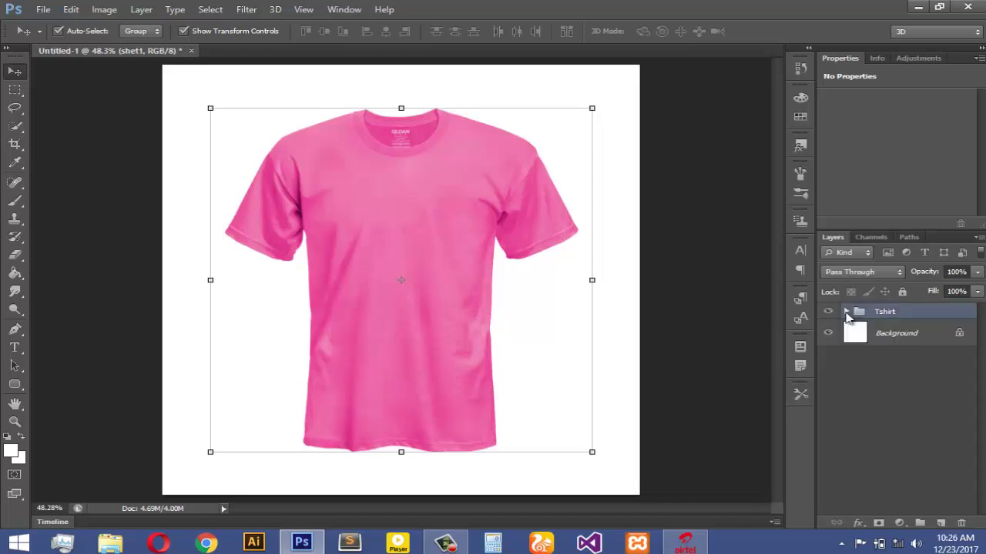
left_click(918, 523)
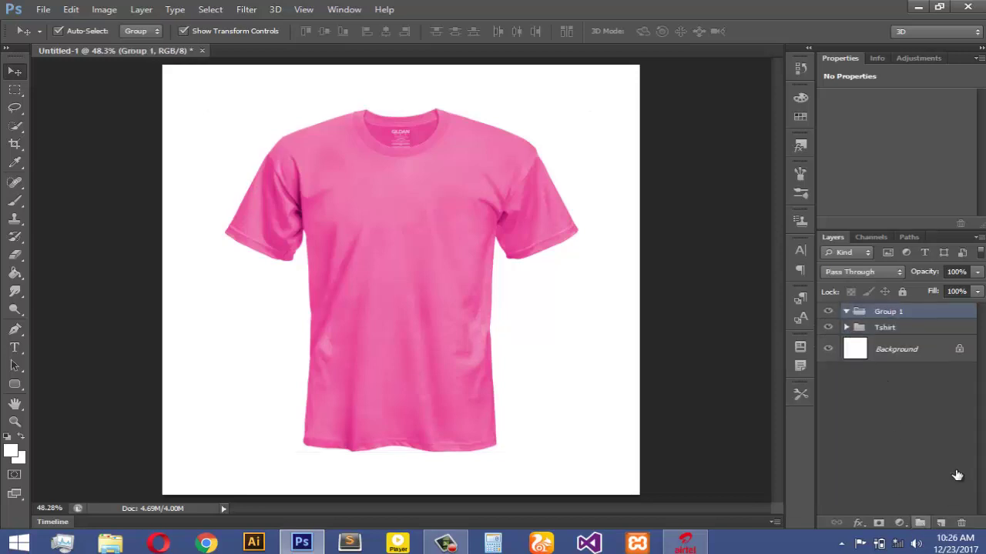
left_click(941, 524)
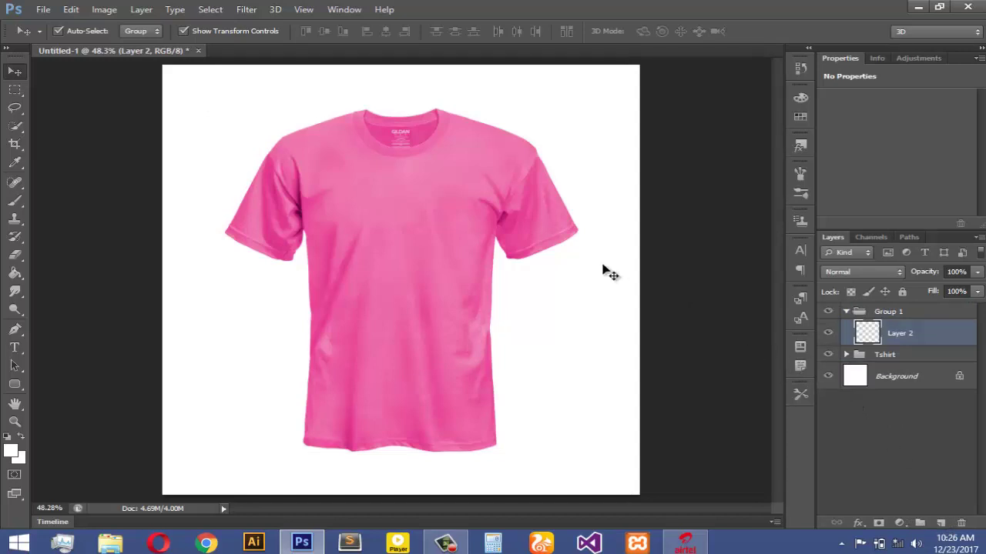
double_click(887, 312)
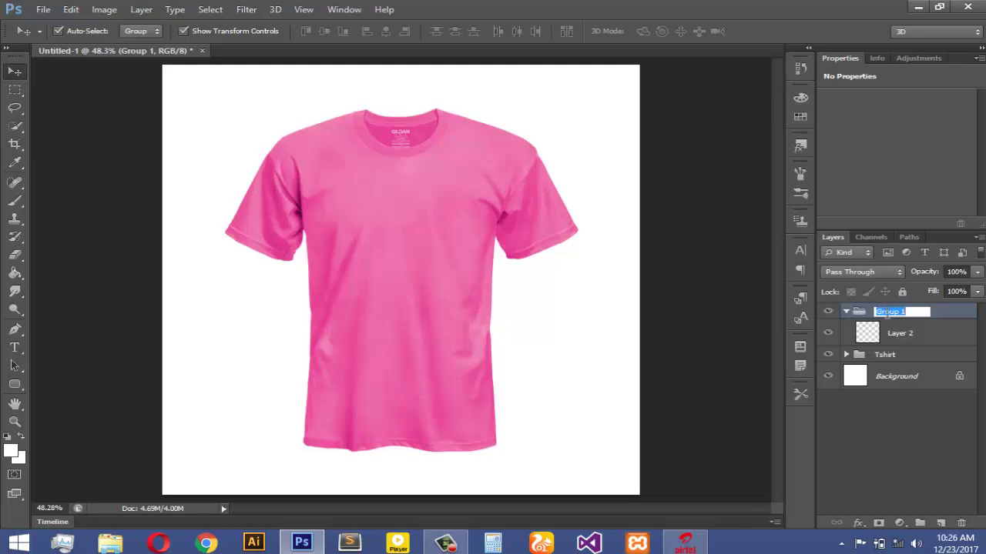
type("Logo")
key("Return")
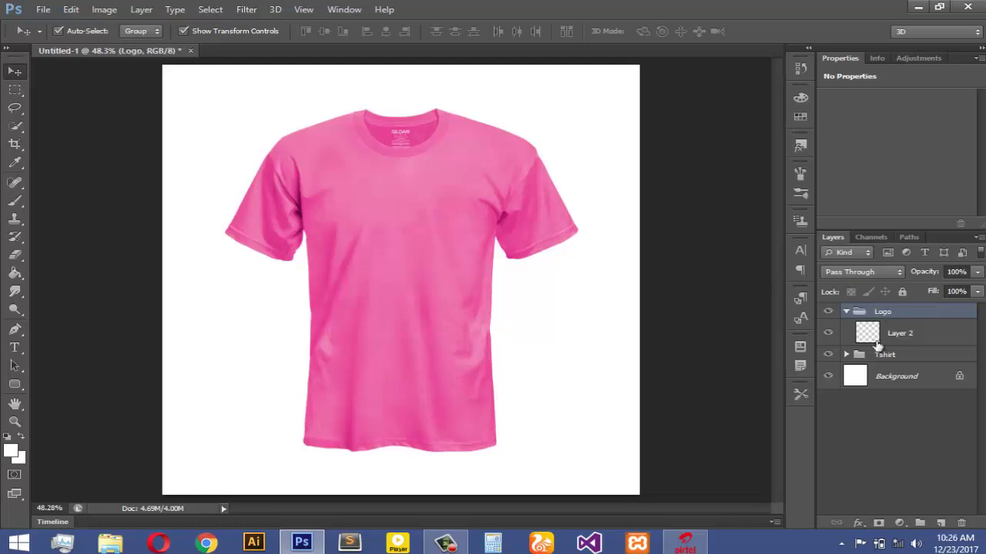
left_click(903, 339)
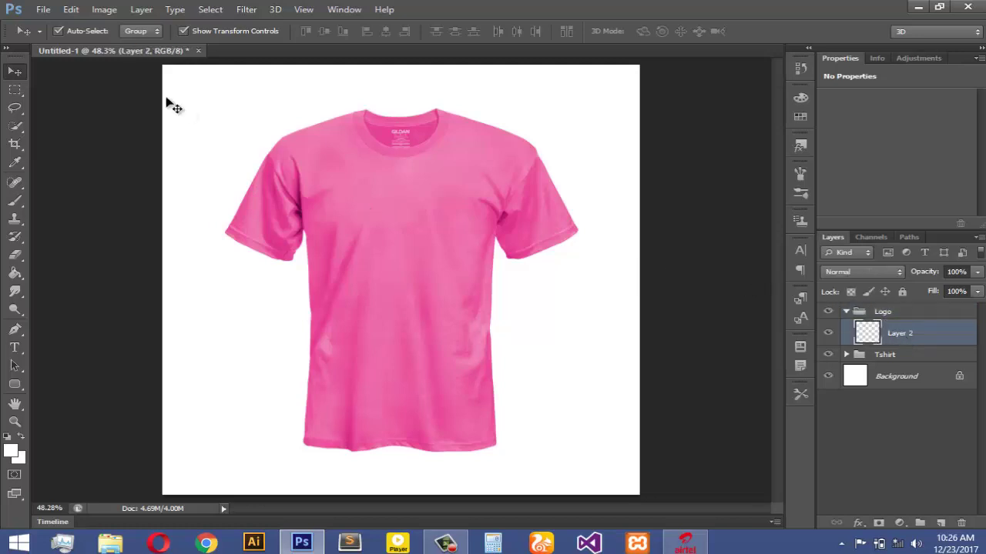
left_click(44, 10)
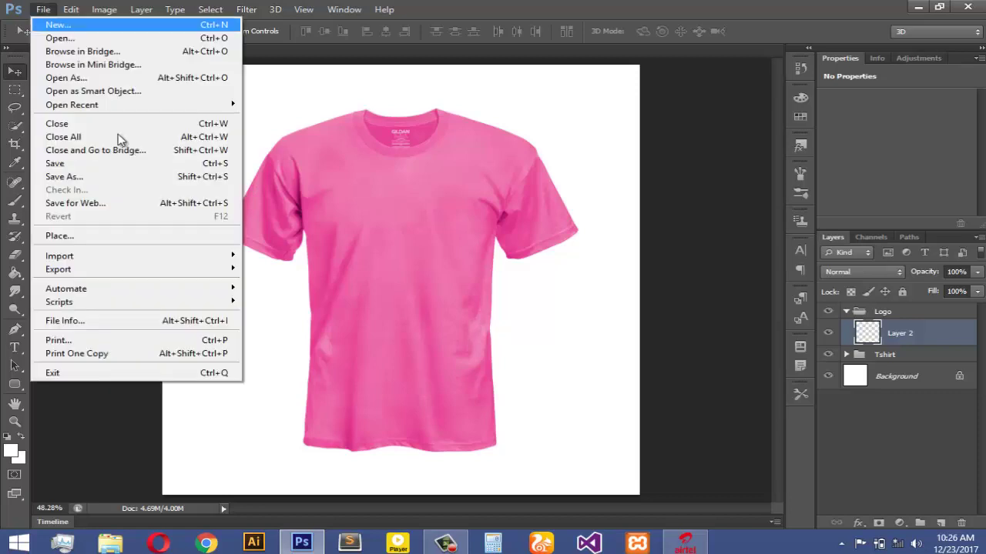
Step: Place the 'adobe - illustrator' icon from the icons folder into the Logo group
left_click(116, 236)
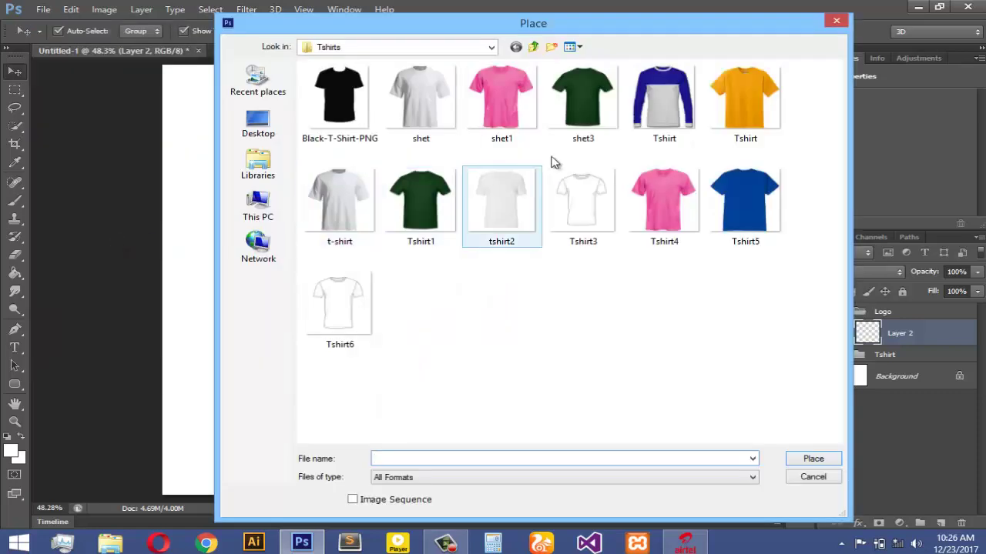
left_click(533, 47)
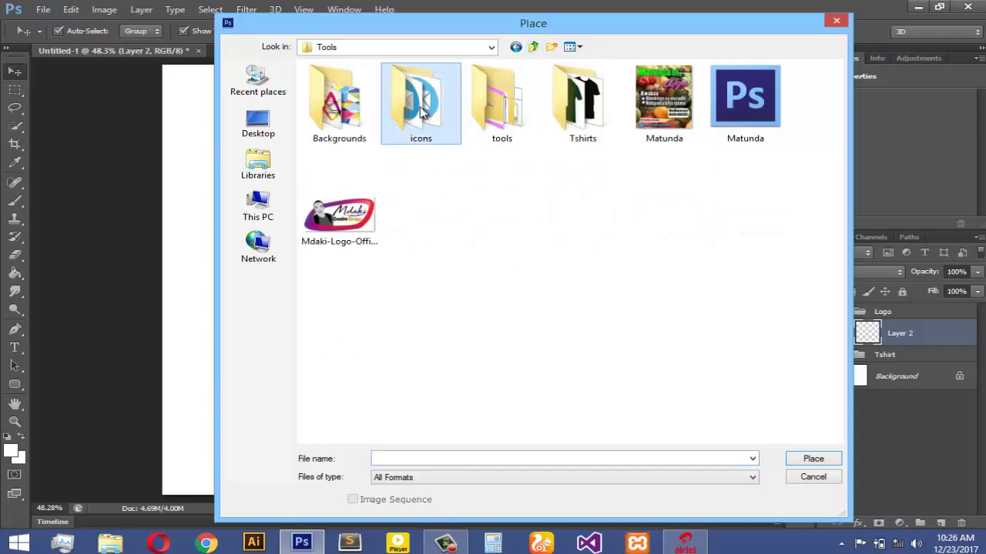
double_click(425, 119)
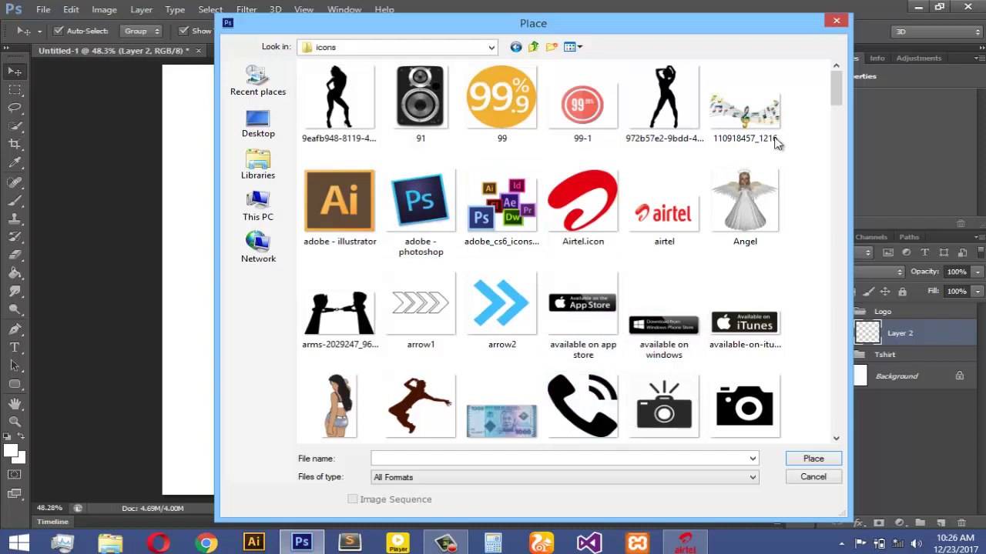
mouse_move(835, 87)
left_mouse_down()
mouse_move(838, 132)
mouse_move(837, 90)
left_mouse_up()
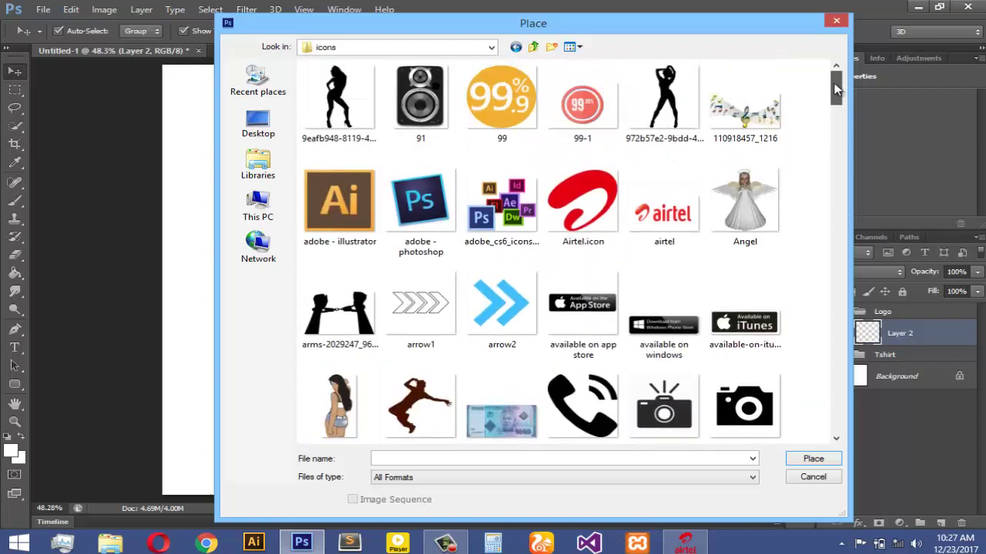
left_click_drag(354, 198, 348, 202)
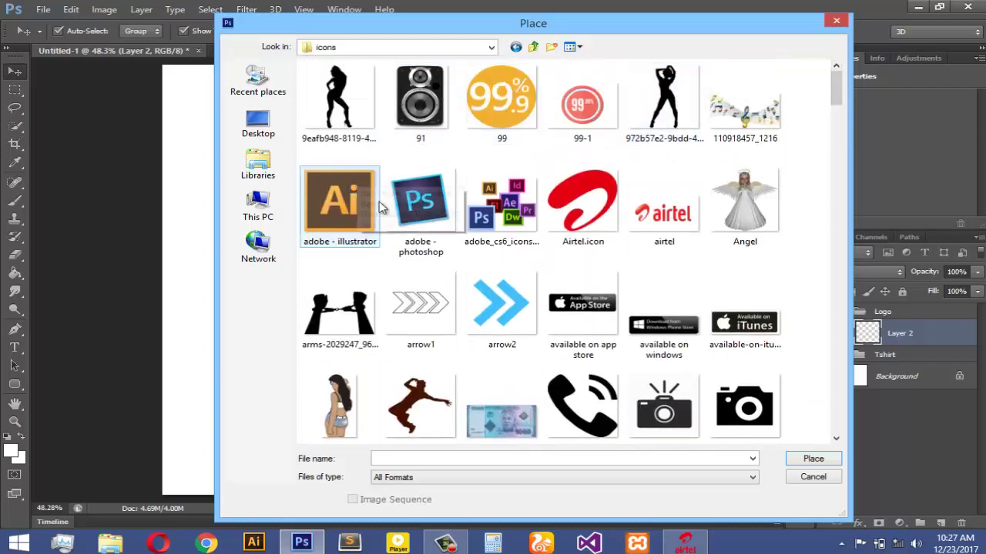
double_click(346, 202)
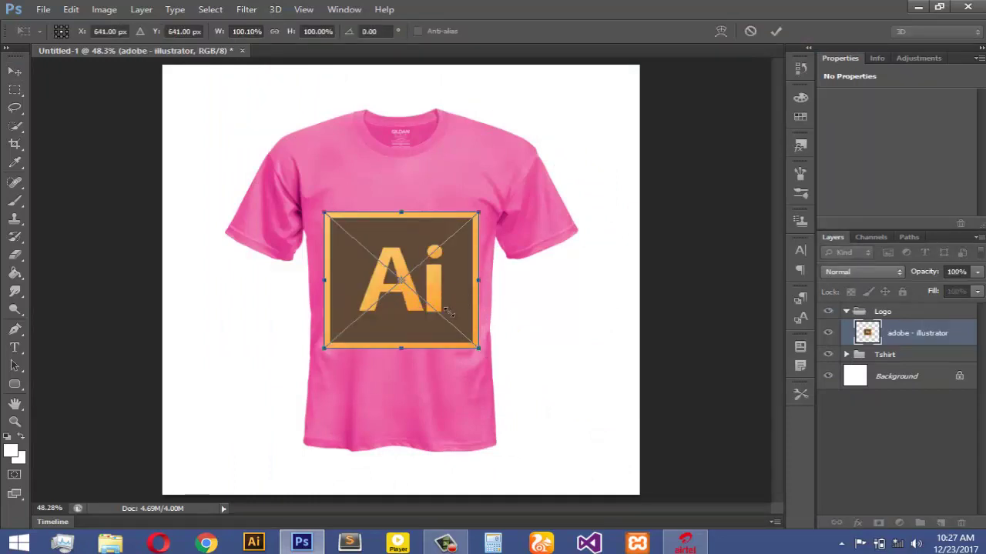
Step: Shrink the Ai logo to about 32% and centre it on the T-shirt's chest
left_click_drag(477, 350, 375, 254)
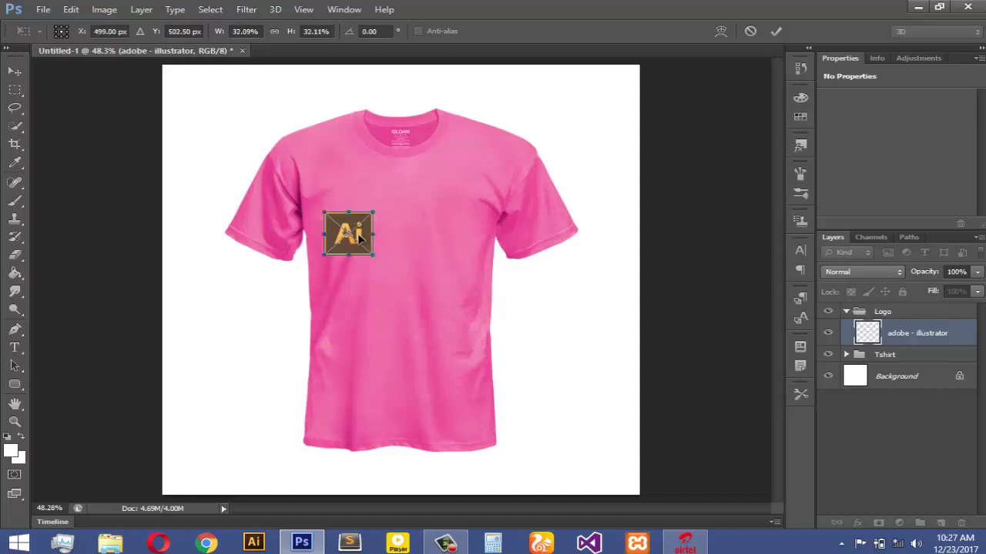
key("Return")
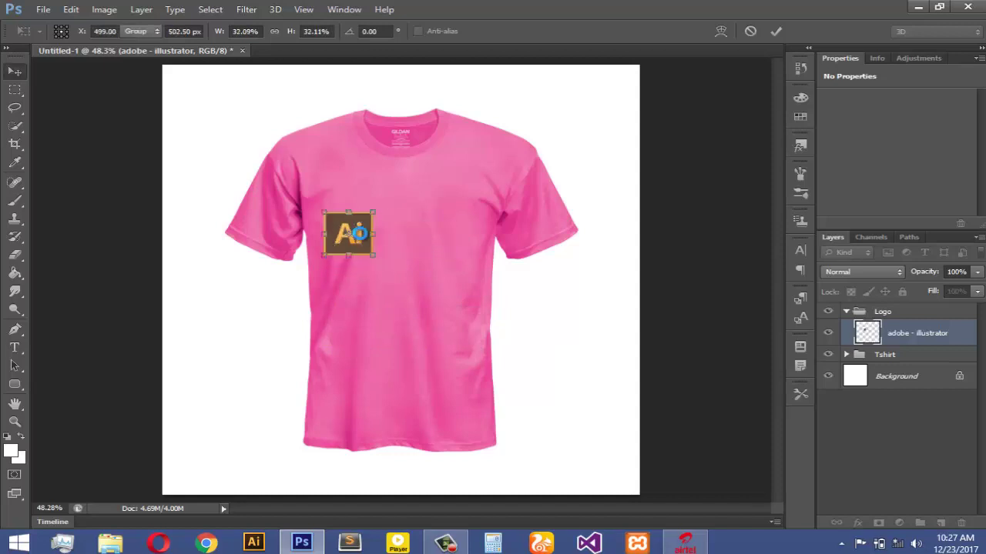
key("ctrl+t")
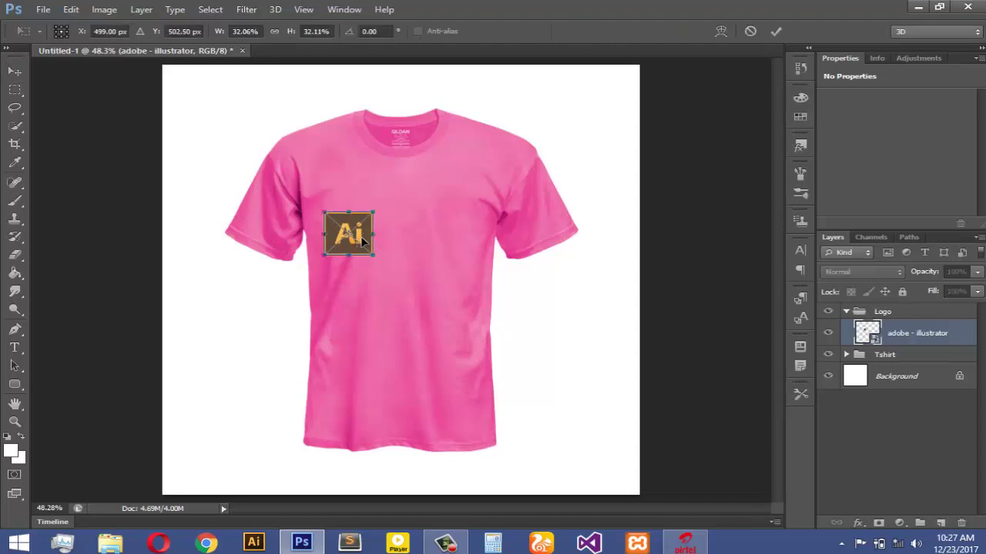
left_click_drag(359, 246, 388, 285)
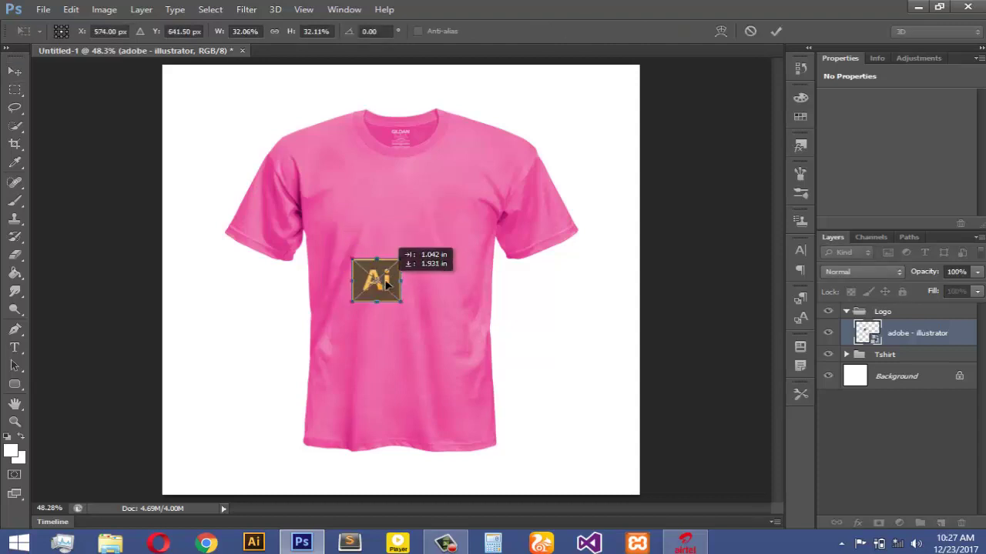
key("Return")
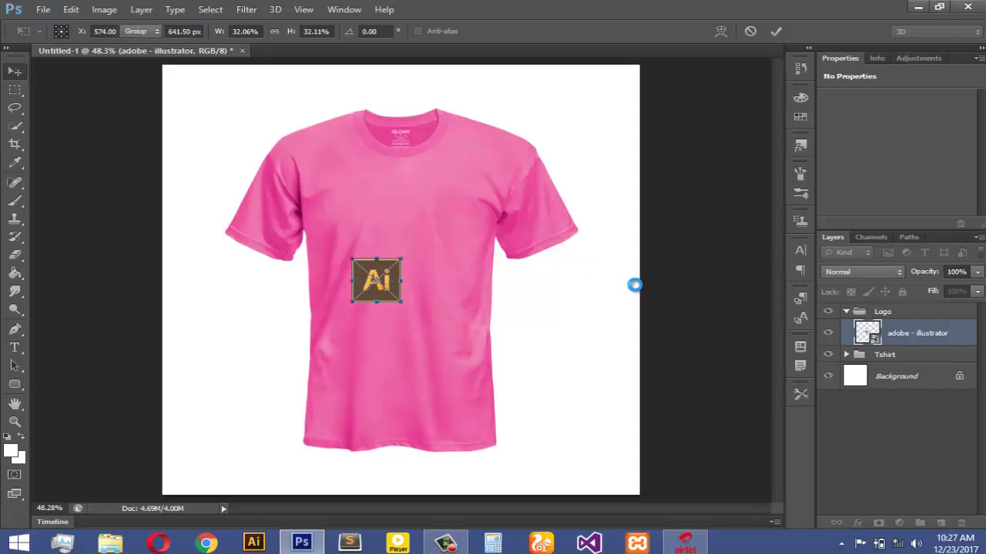
key("Return")
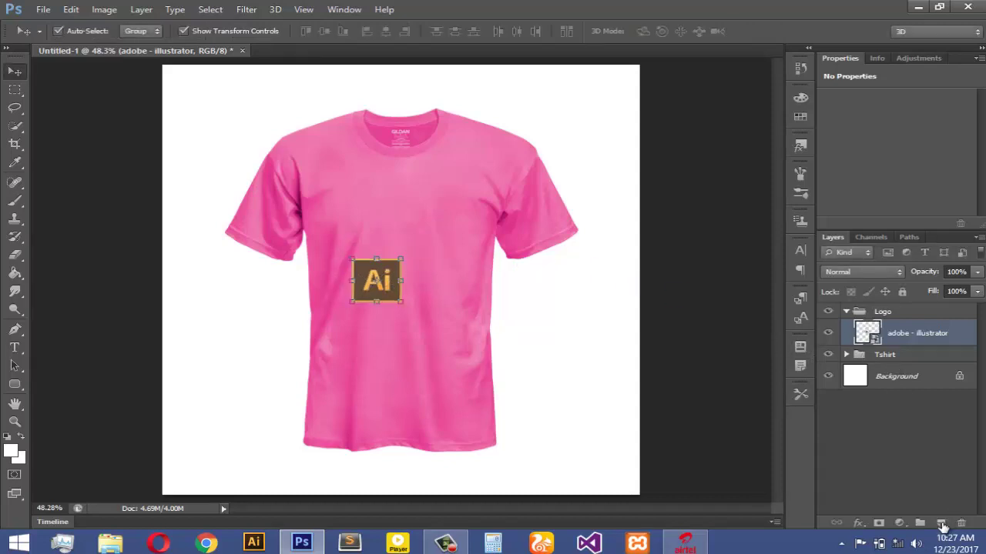
Step: Add a new layer in the Logo group and place the 'adobe - photoshop' icon
left_click(940, 524)
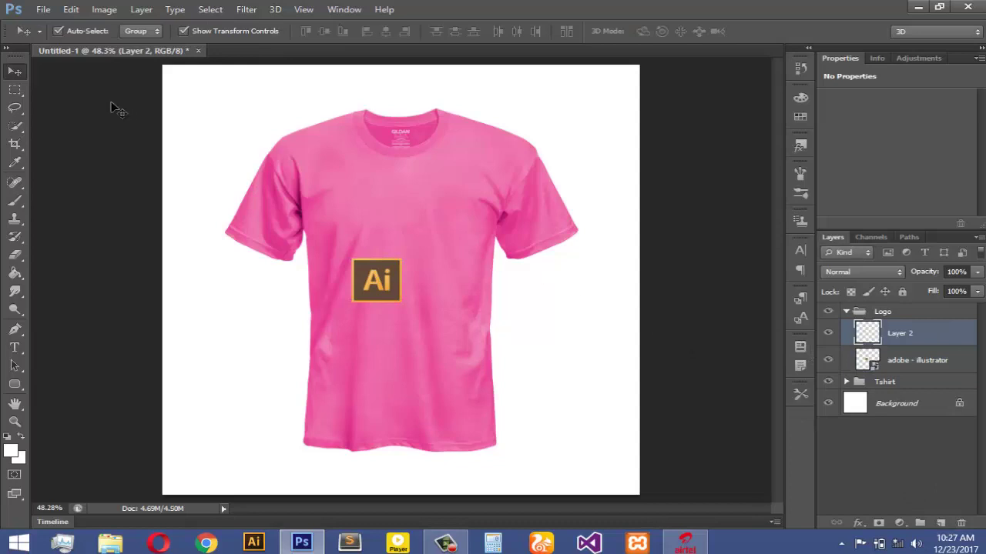
left_click(42, 9)
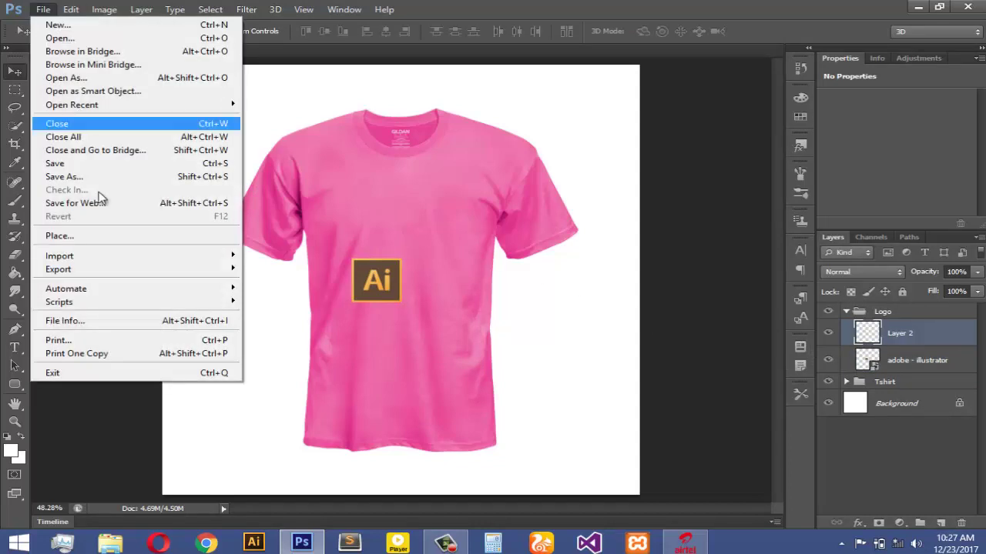
left_click(104, 237)
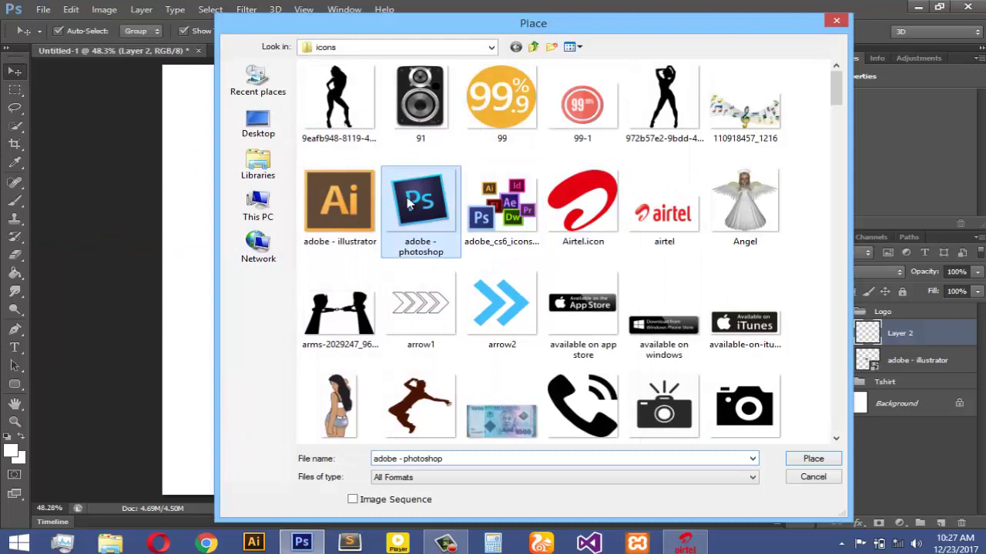
double_click(407, 198)
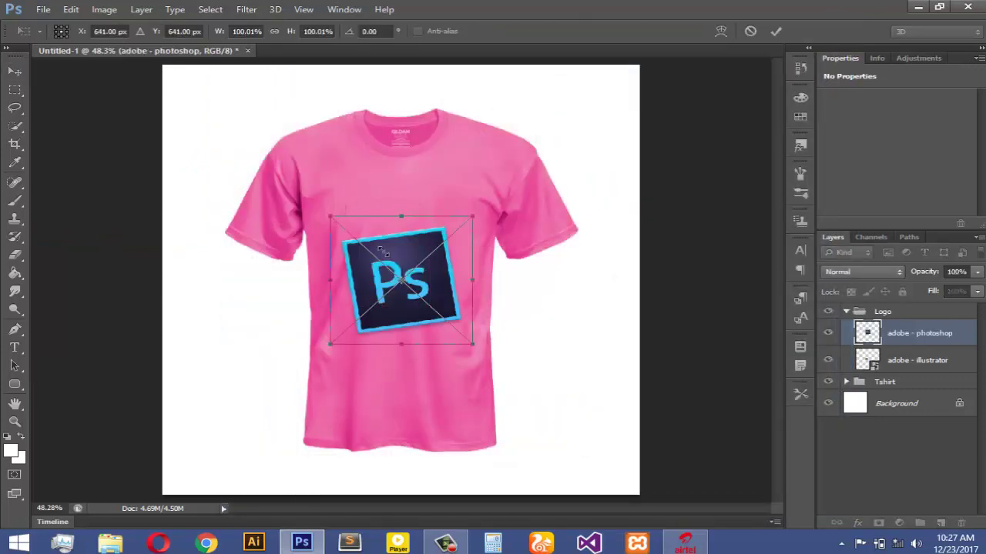
Step: Scale the Ps logo to 48.7% and position it overlapping the Ai logo's right edge
left_click_drag(330, 218, 415, 270)
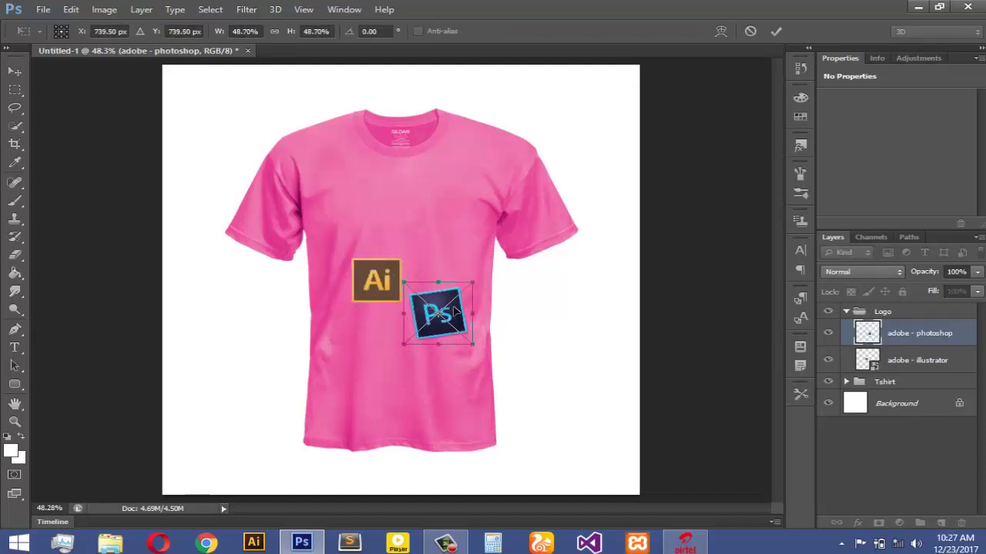
left_click_drag(455, 309, 440, 283)
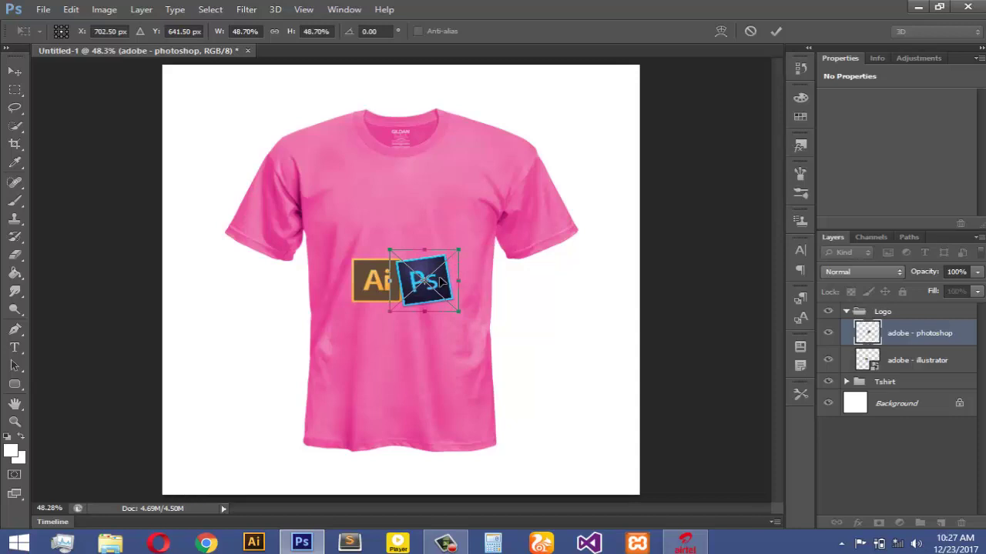
key("Up")
key("Up")
key("Up")
left_click_drag(440, 283, 438, 279)
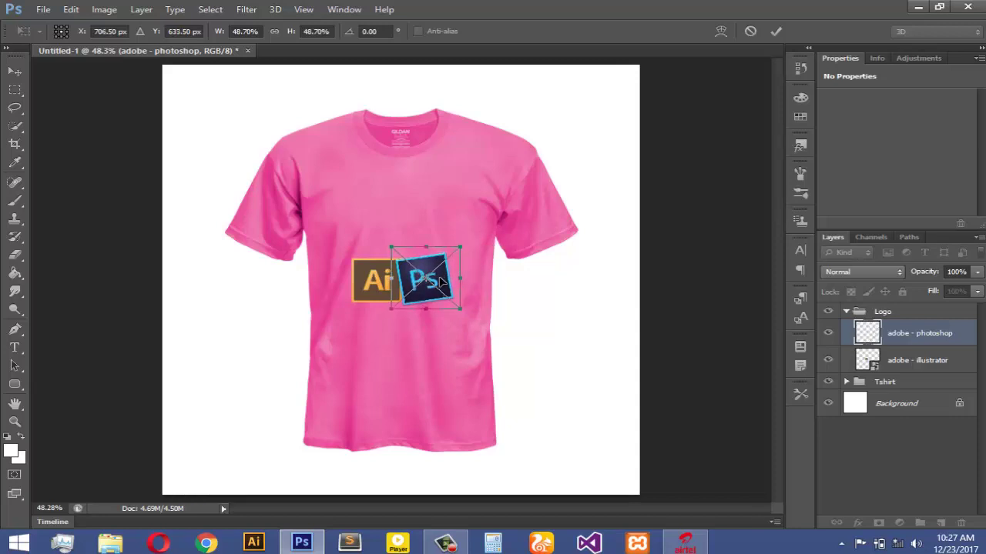
key("Return")
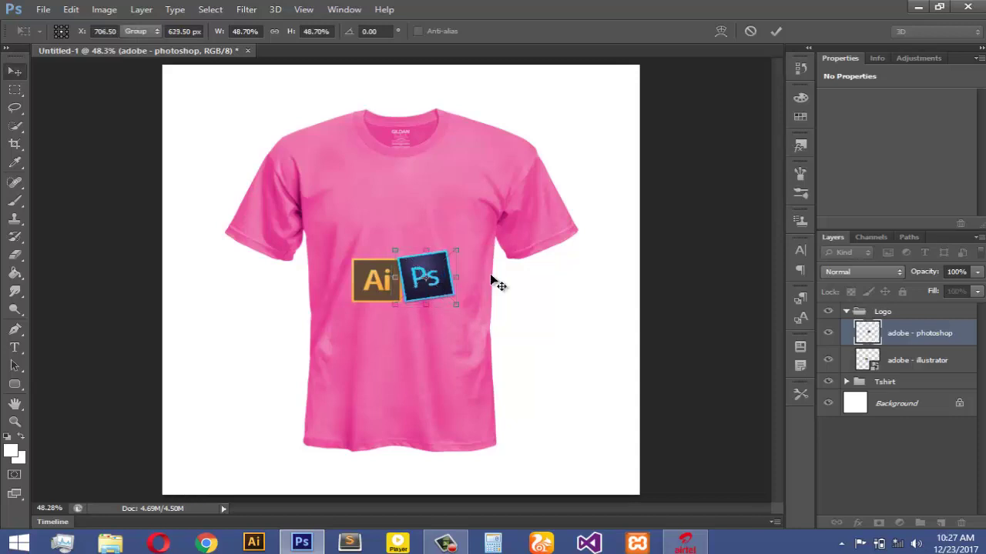
Step: Collapse the Logo group and add a group named Text holding a new empty layer
left_click(845, 312)
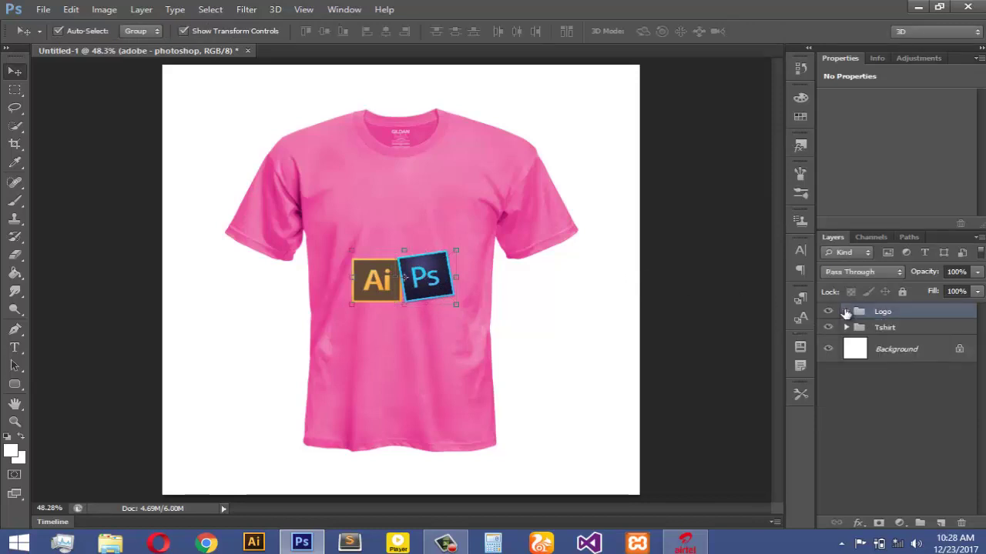
left_click(920, 524)
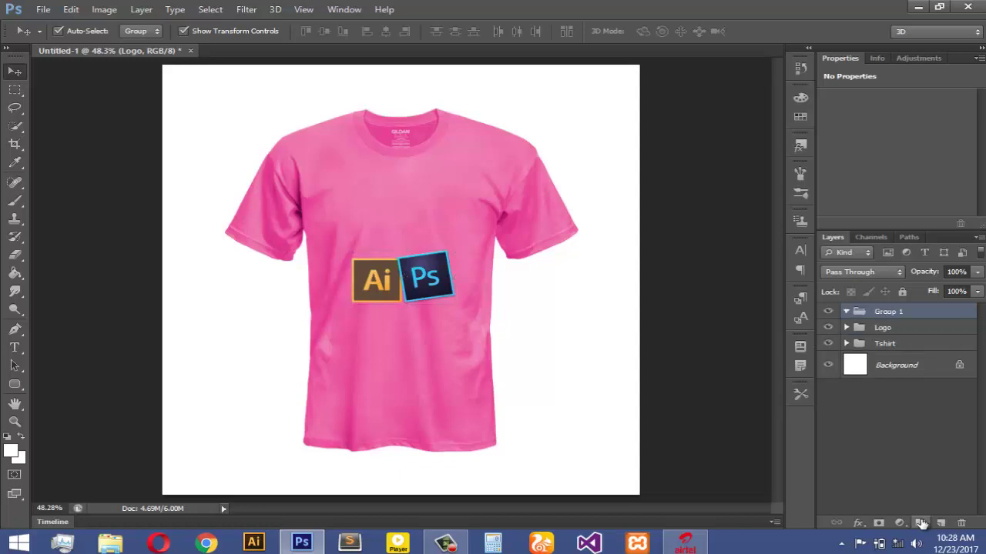
double_click(888, 313)
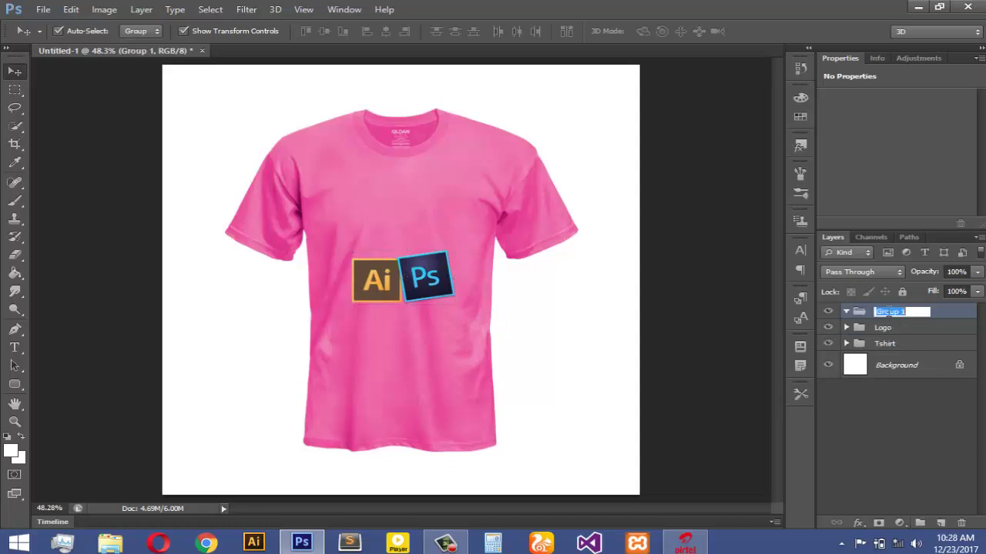
type("Te")
type("xt")
key("Return")
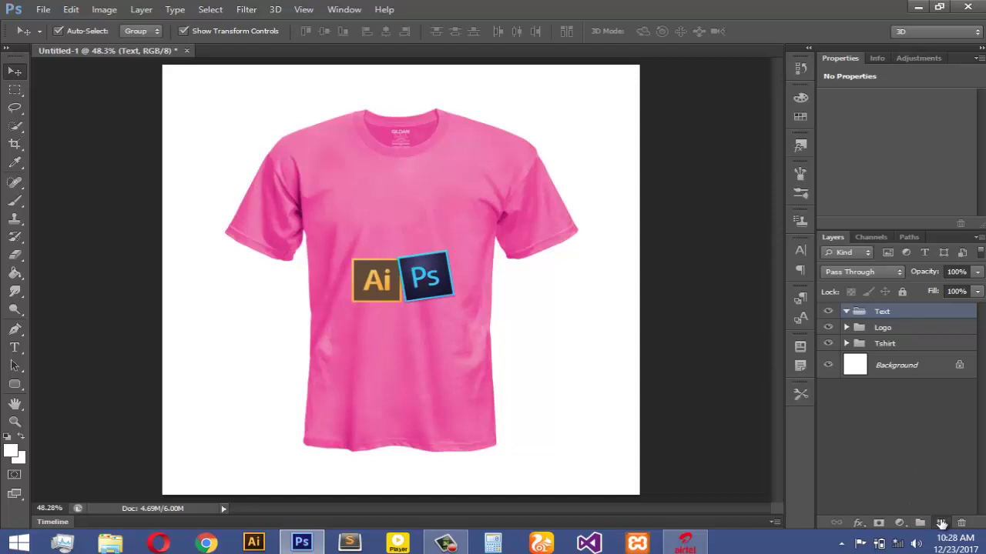
left_click(941, 523)
key("t")
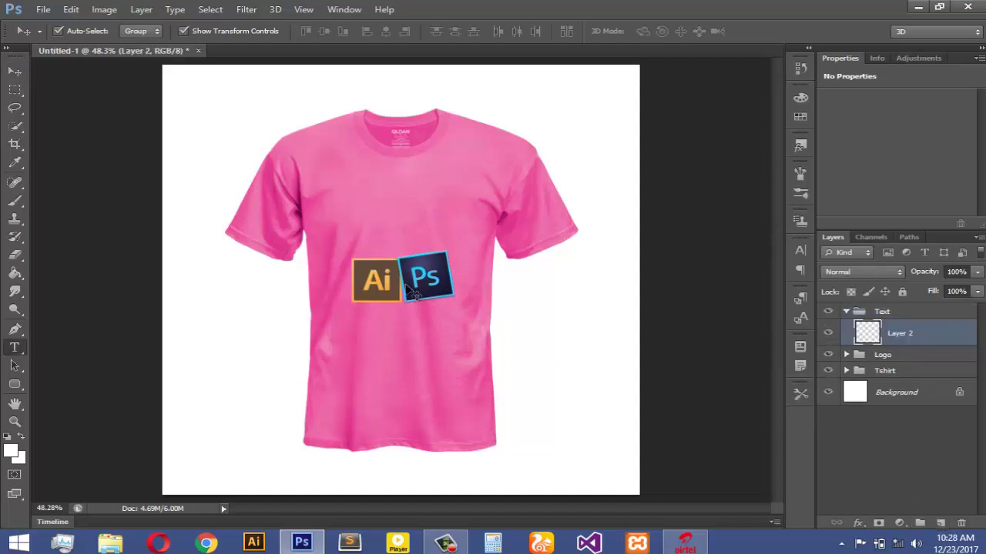
Step: Type black CREATIVE text above the logos and scale it down to 68.7%
left_click(339, 218)
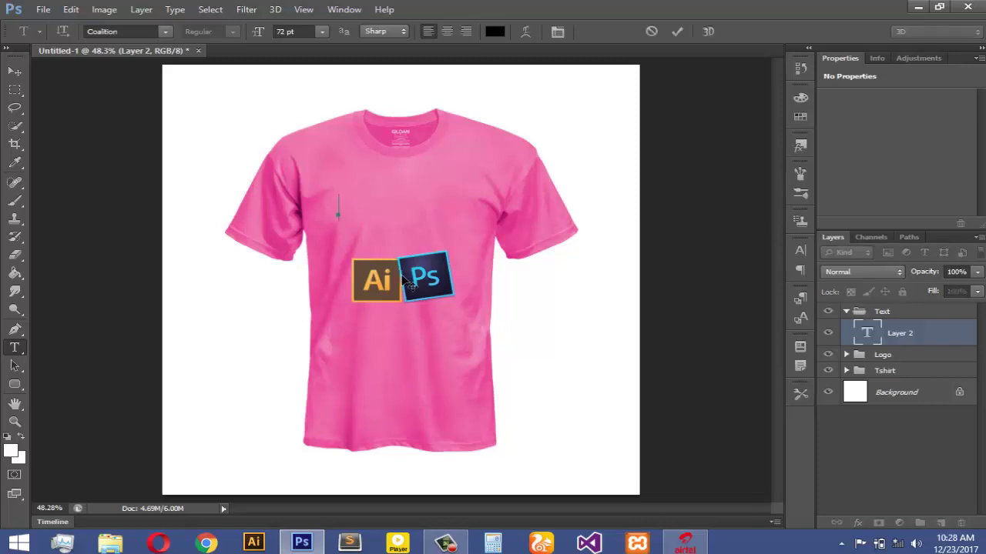
type("CREATIVE")
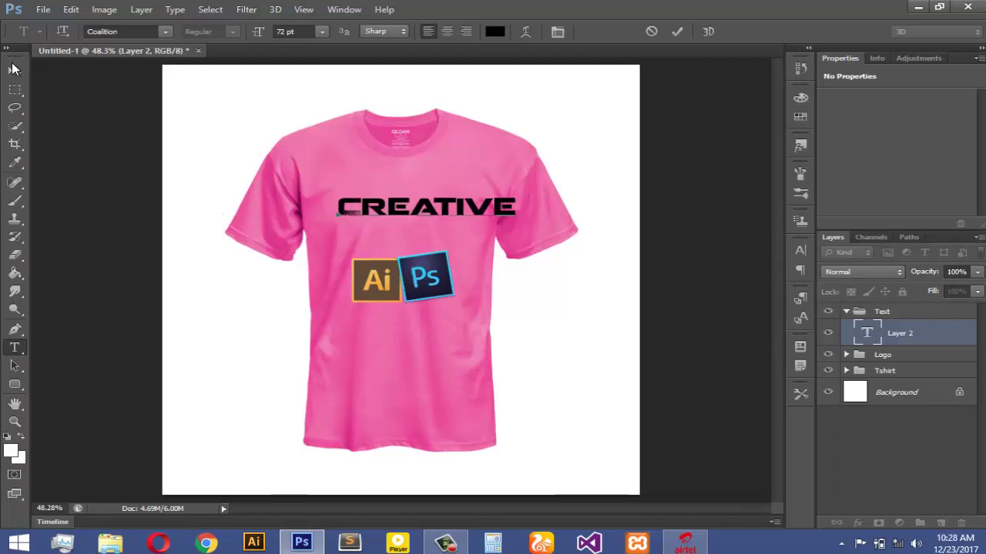
left_click(13, 70)
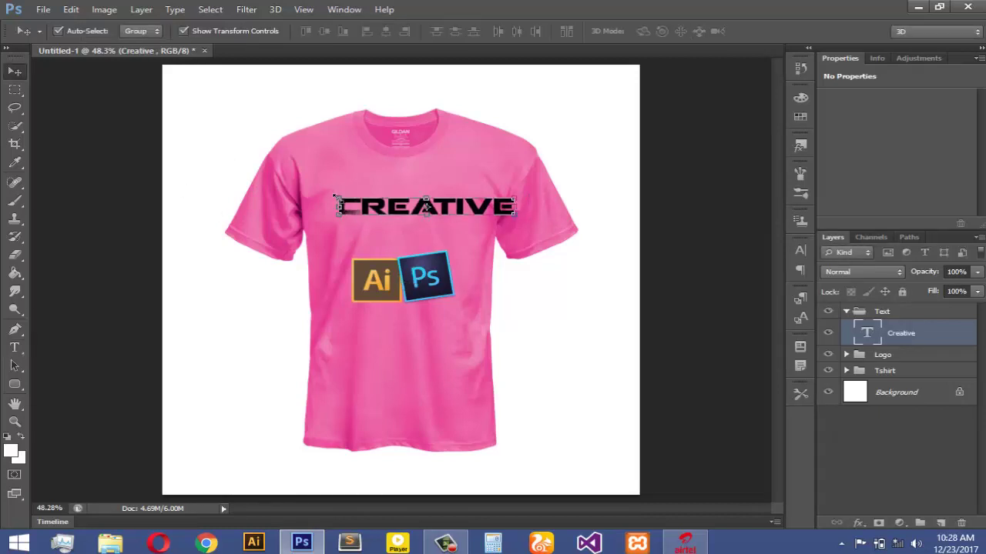
key("ctrl+t")
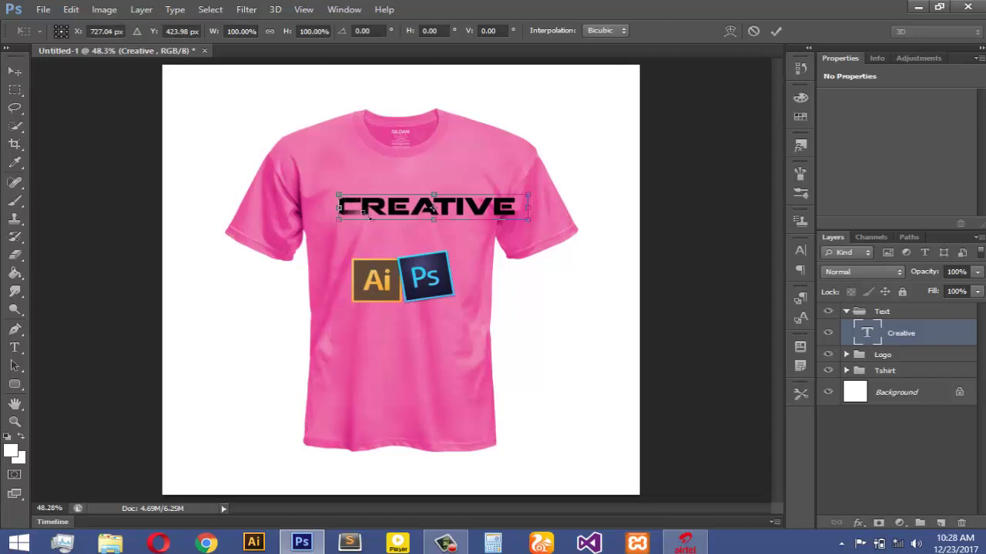
mouse_move(339, 219)
left_mouse_down()
mouse_move(394, 230)
mouse_move(414, 221)
mouse_move(380, 218)
mouse_move(392, 221)
left_mouse_up()
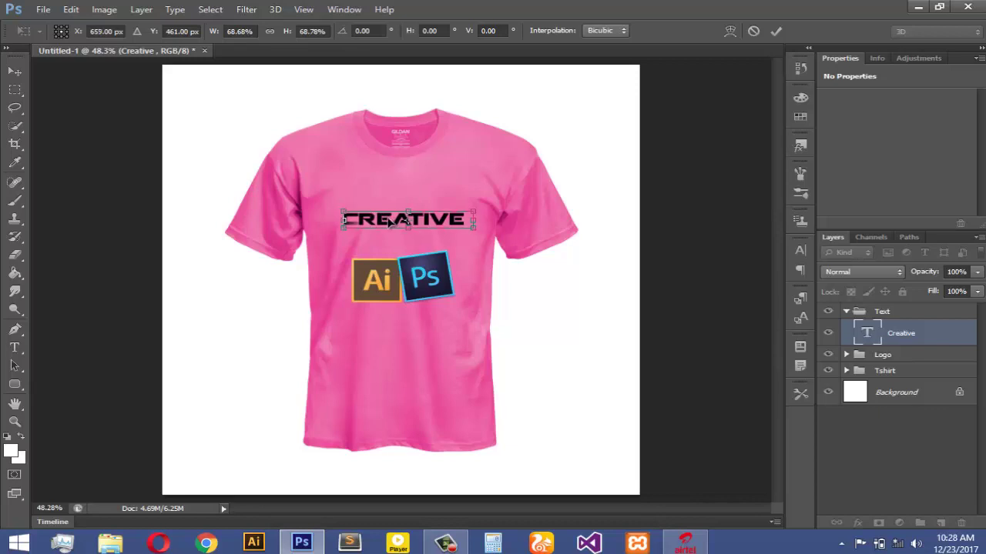
key("Return")
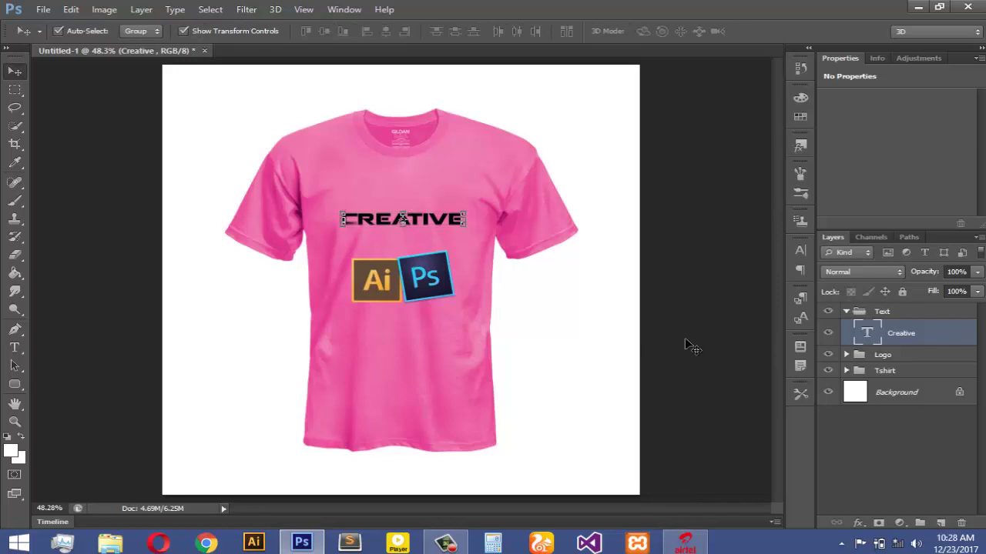
Step: Duplicate the CREATIVE text layer and move the copy below the Ai and Ps logos
key("ctrl+j")
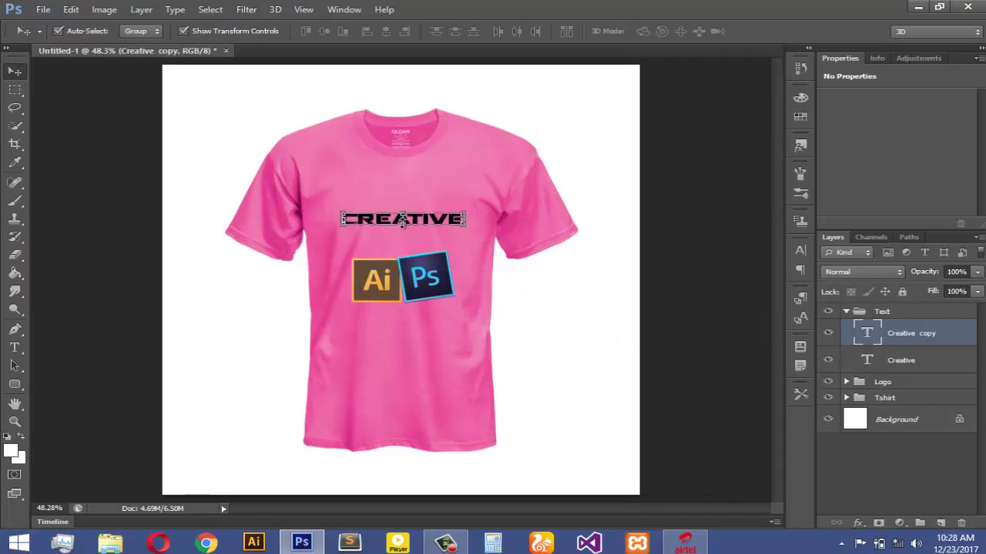
key("ctrl+t")
left_click_drag(426, 236, 428, 241)
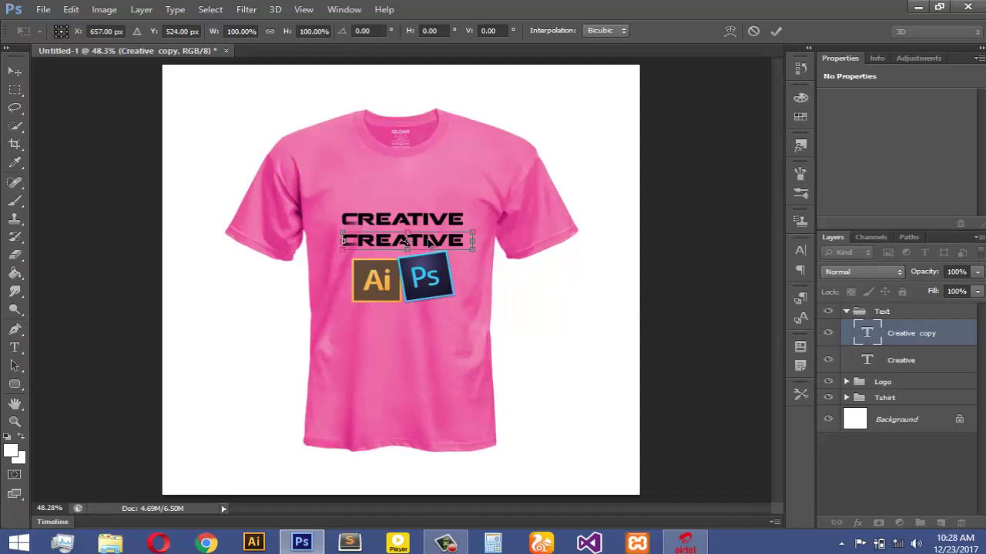
left_click_drag(427, 246, 431, 313)
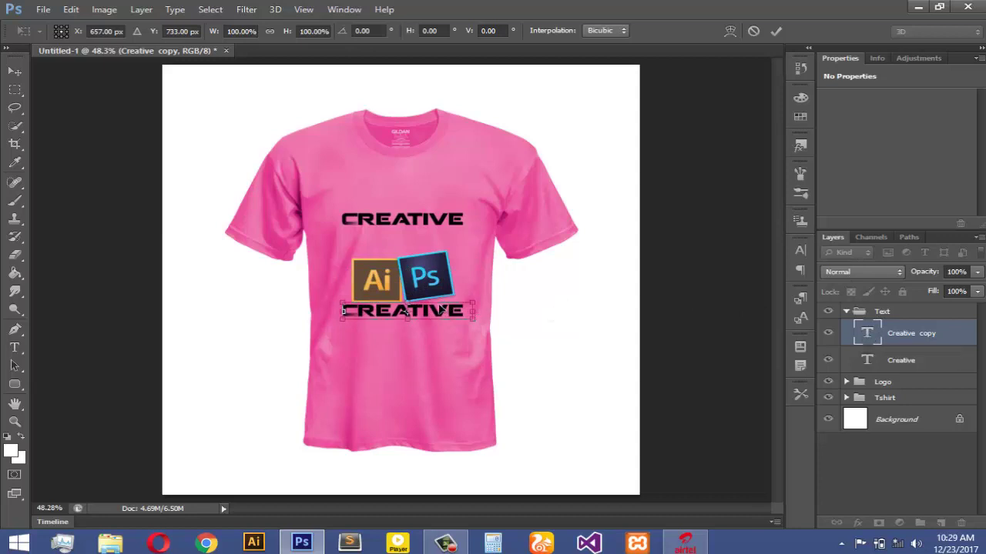
key("Return")
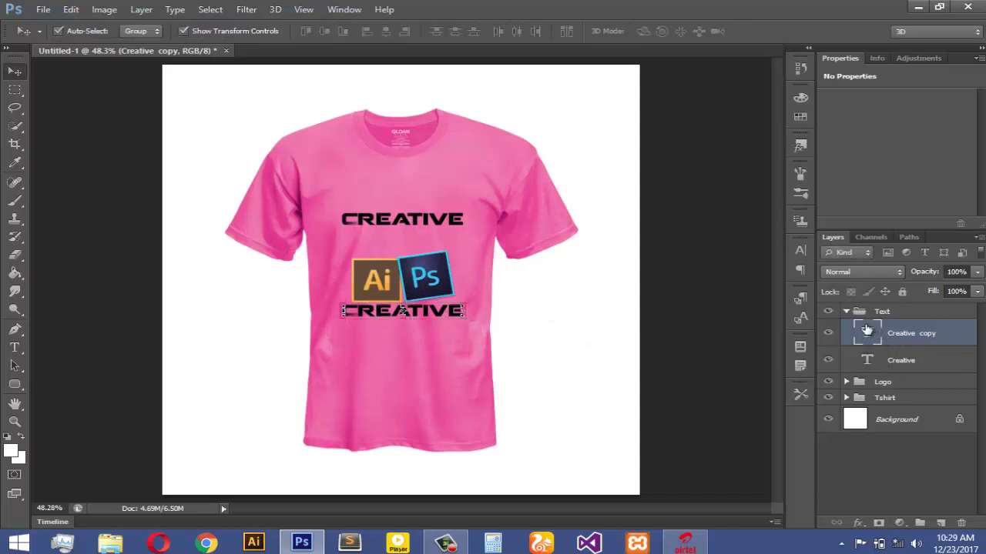
Step: Change the copied text to read DESIGN
double_click(867, 329)
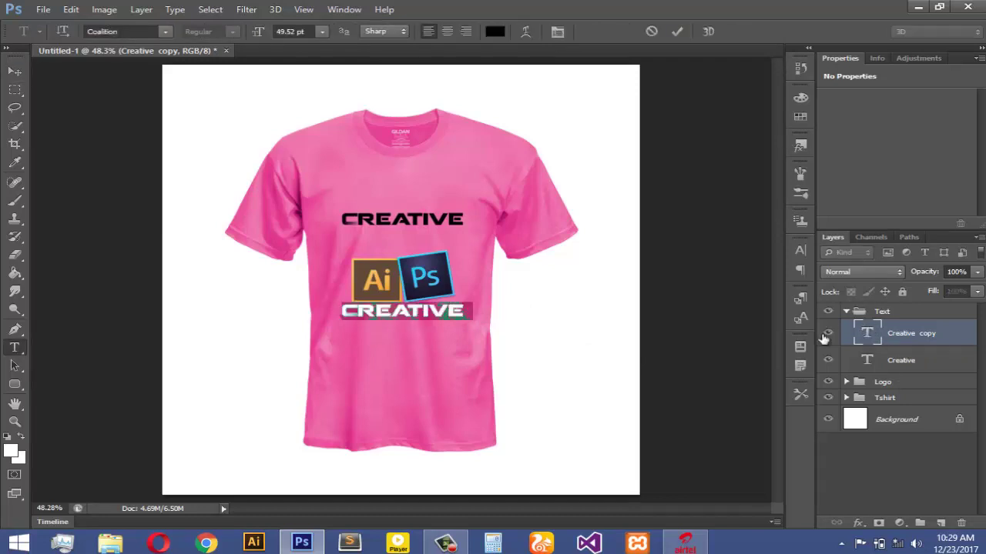
key("Home")
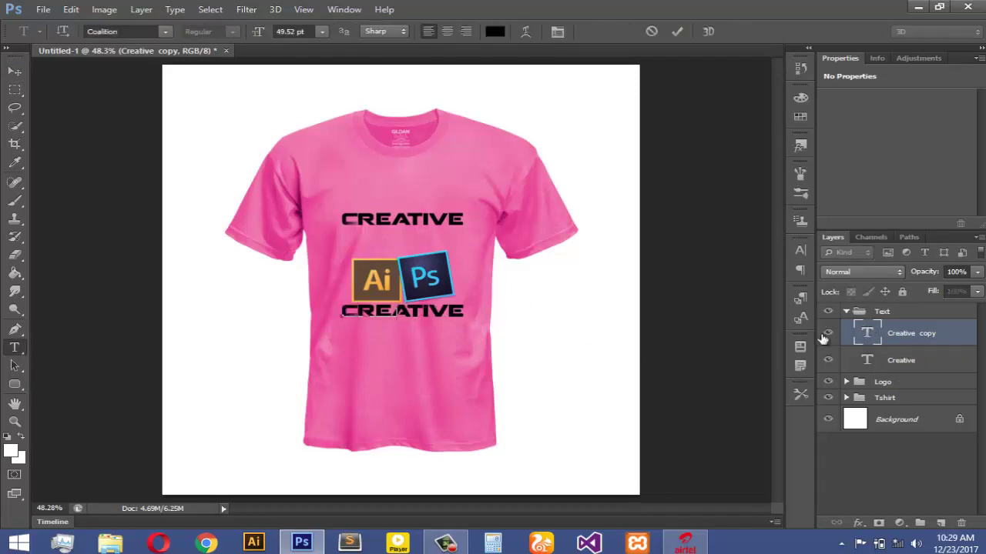
type("DESIGN")
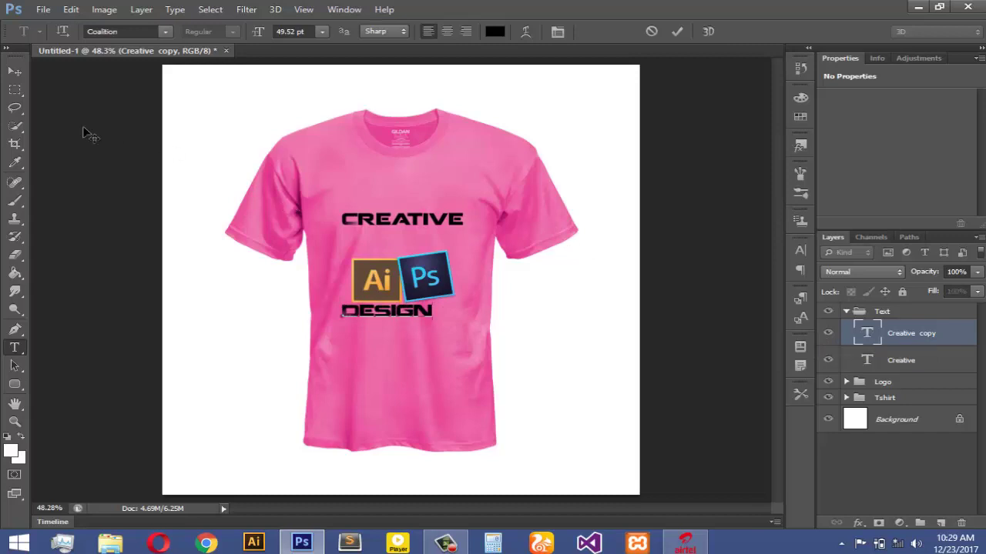
left_click(15, 74)
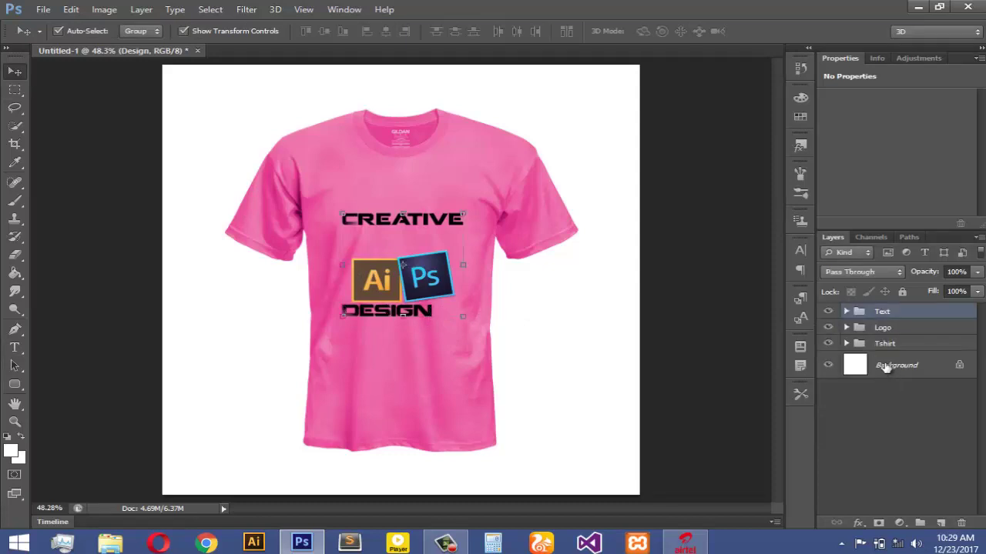
Step: Shift the Logo group's Ai and Ps logos up to sit just beneath CREATIVE
left_click(847, 311)
left_click(885, 329)
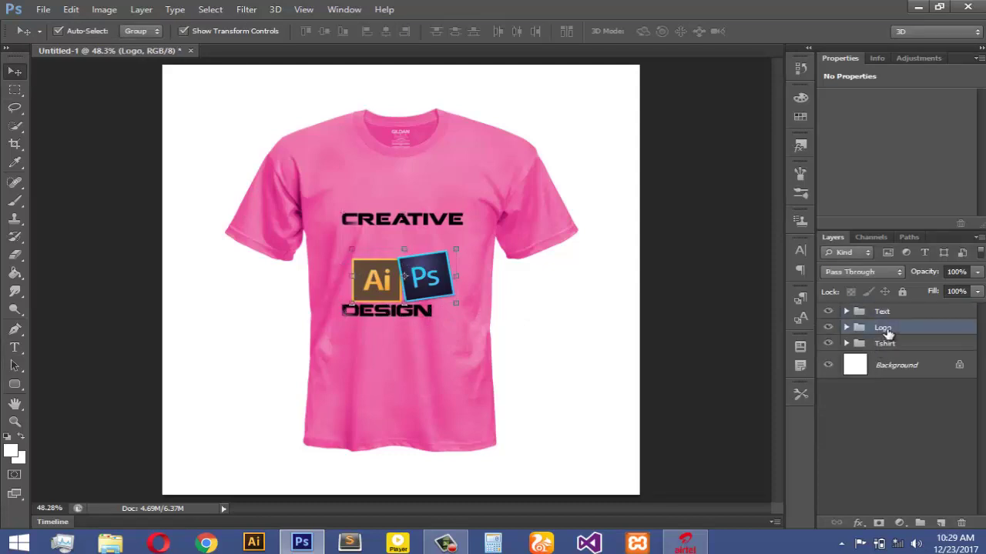
key("Up")
key("Up")
key("Up")
key("Up")
key("Up")
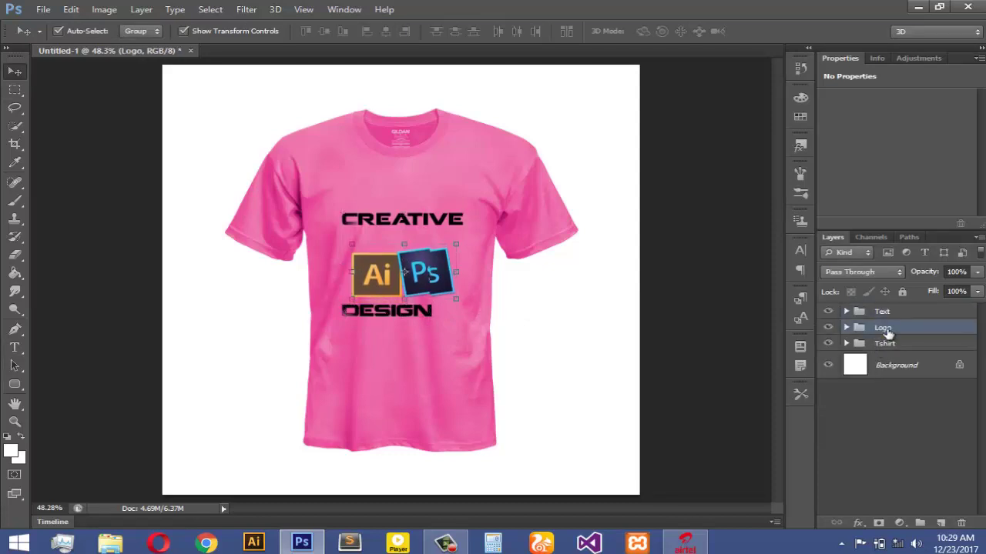
key("Up")
key("Up")
key("Up")
key("Up")
key("Up")
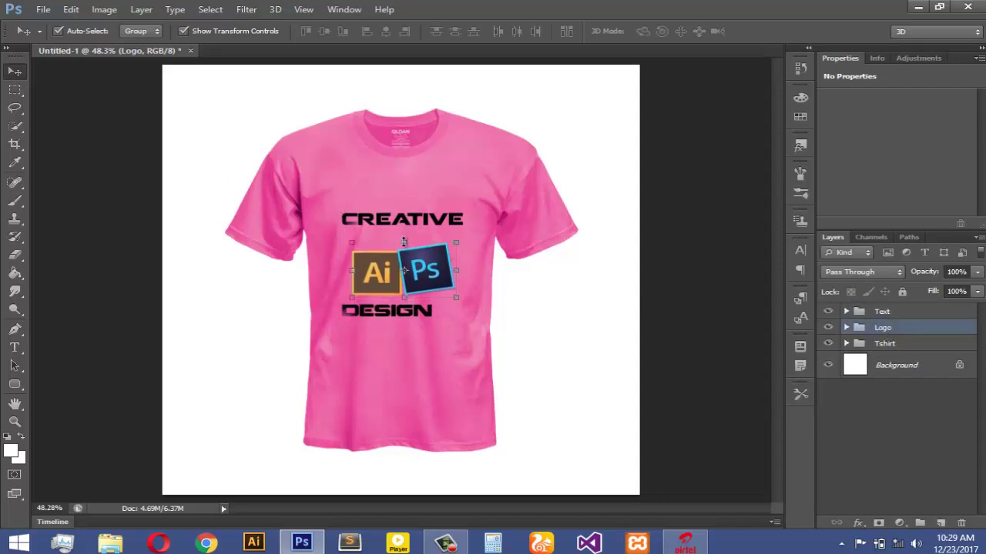
key("ctrl+t")
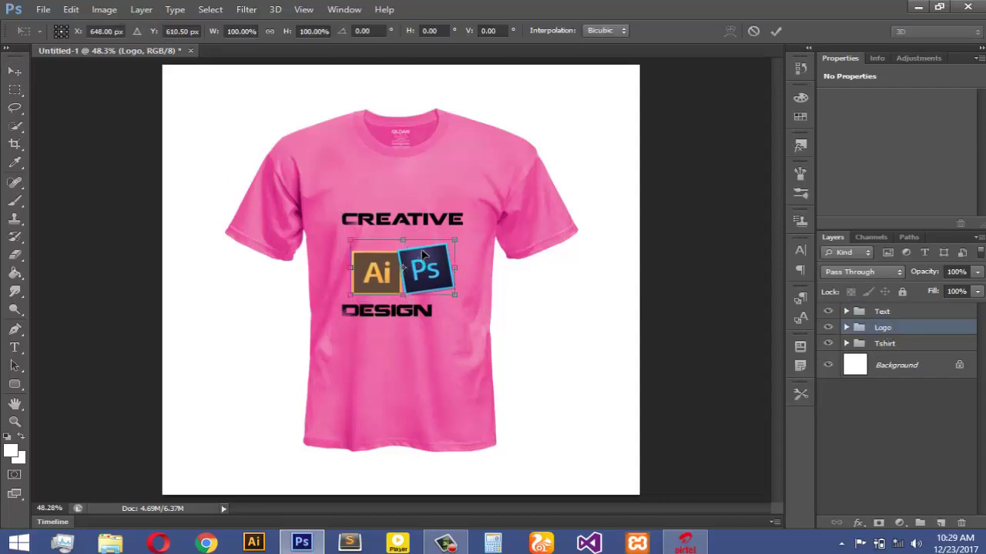
left_click_drag(422, 268, 426, 253)
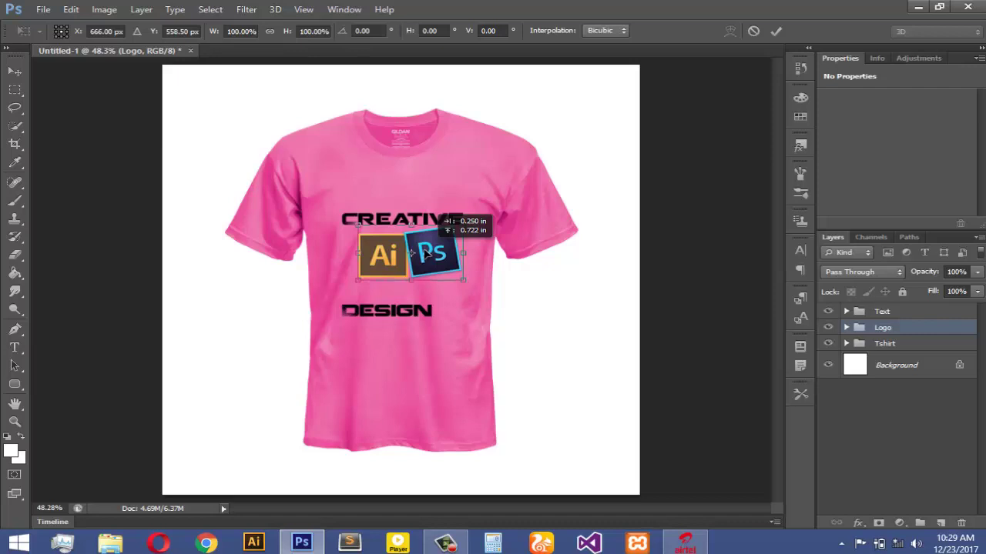
left_click_drag(425, 253, 423, 254)
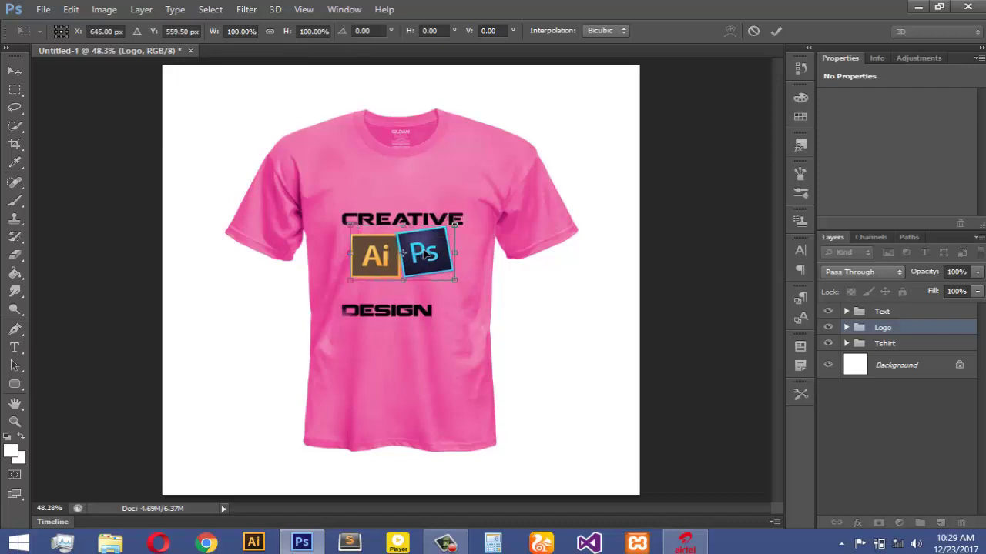
key("Right")
key("Right")
key("Right")
key("Down")
key("Down")
key("Down")
key("Down")
key("Down")
key("Down")
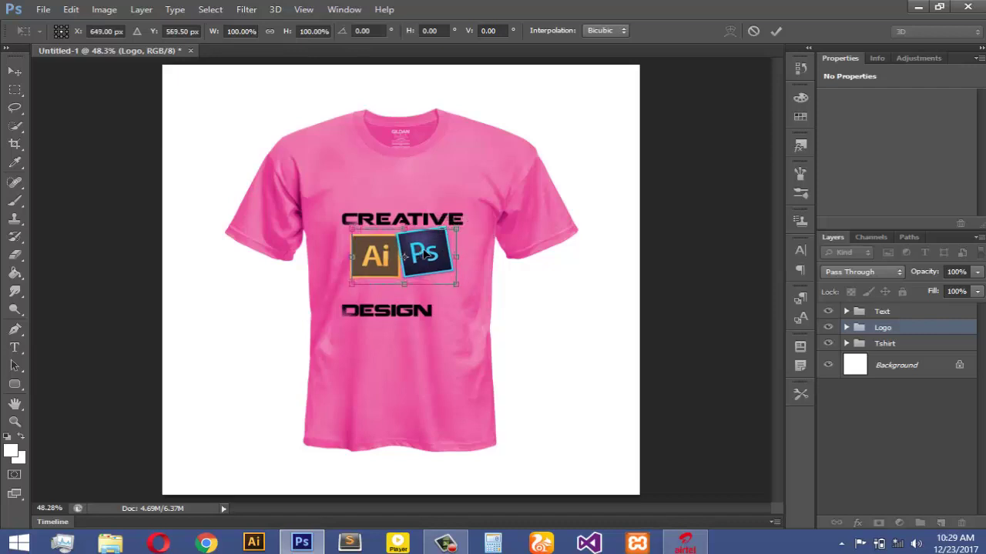
key("Down")
key("Down")
key("Down")
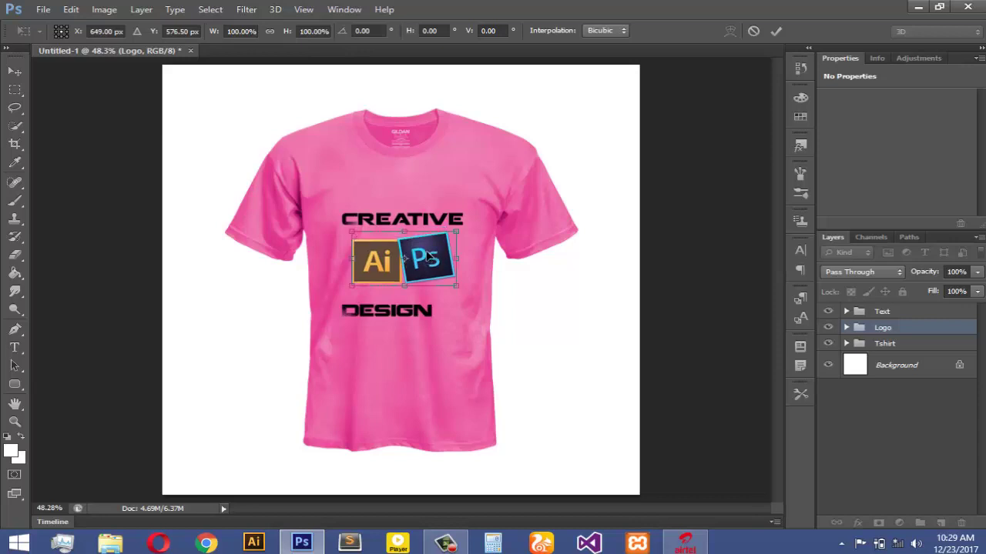
key("Return")
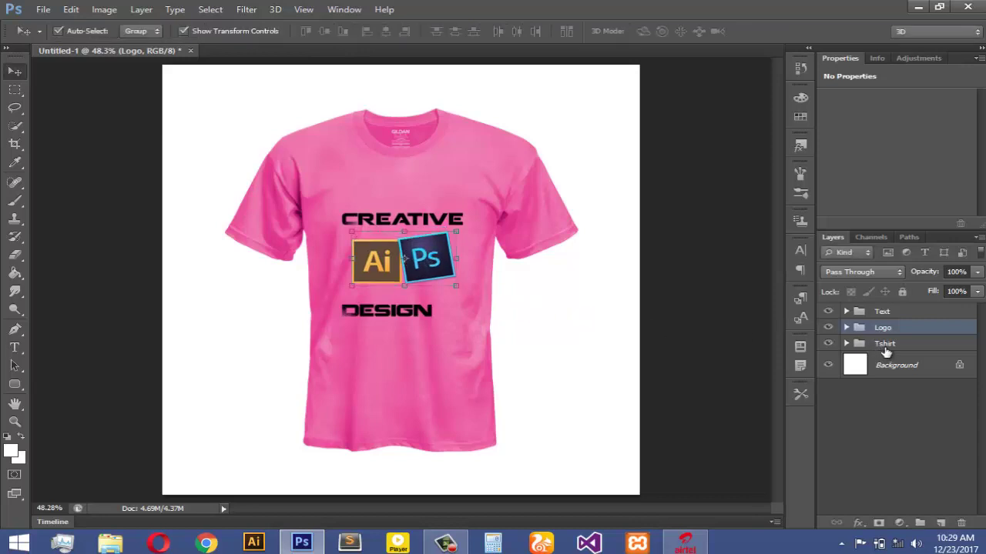
Step: Raise the DESIGN text under the logos and align its horizontal centre with CREATIVE
left_click(846, 311)
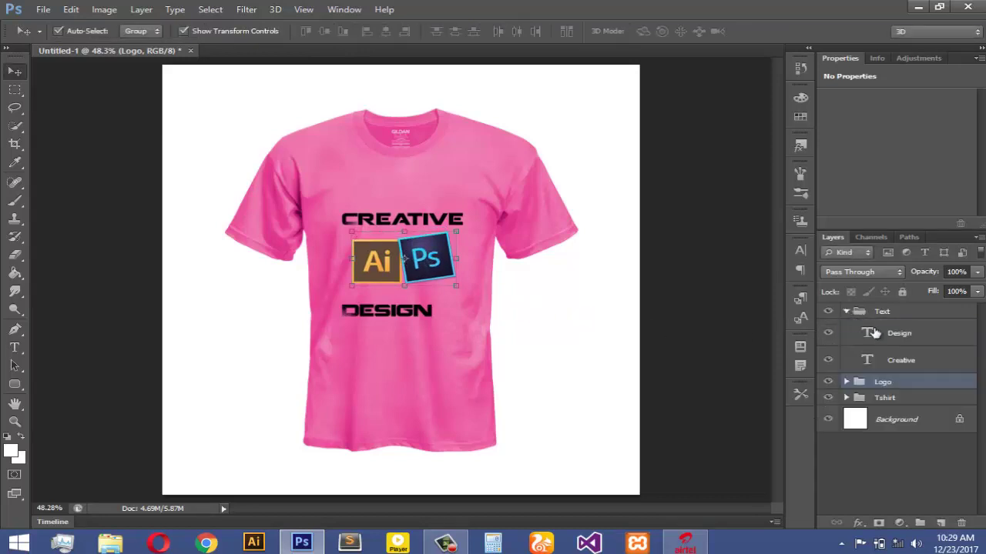
left_click(874, 333)
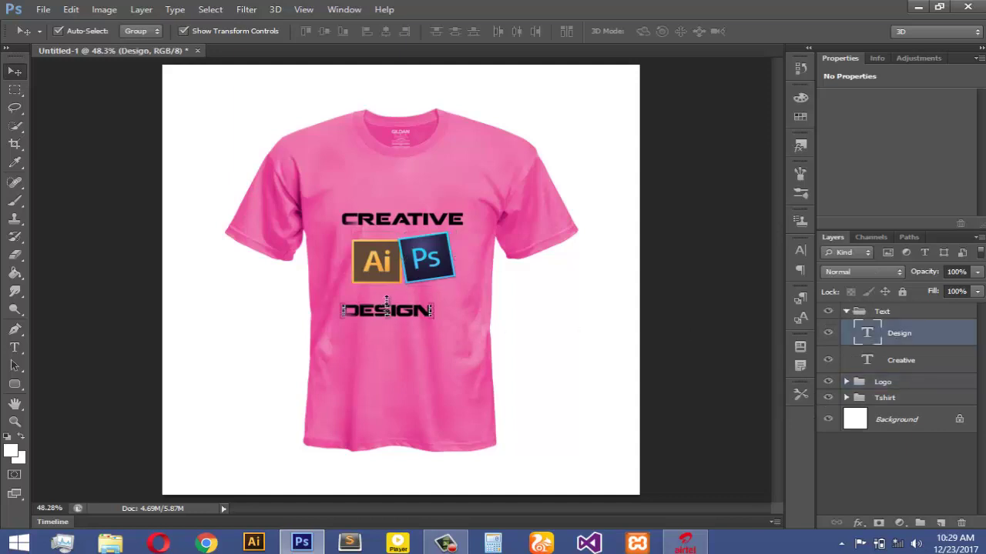
key("ctrl+t")
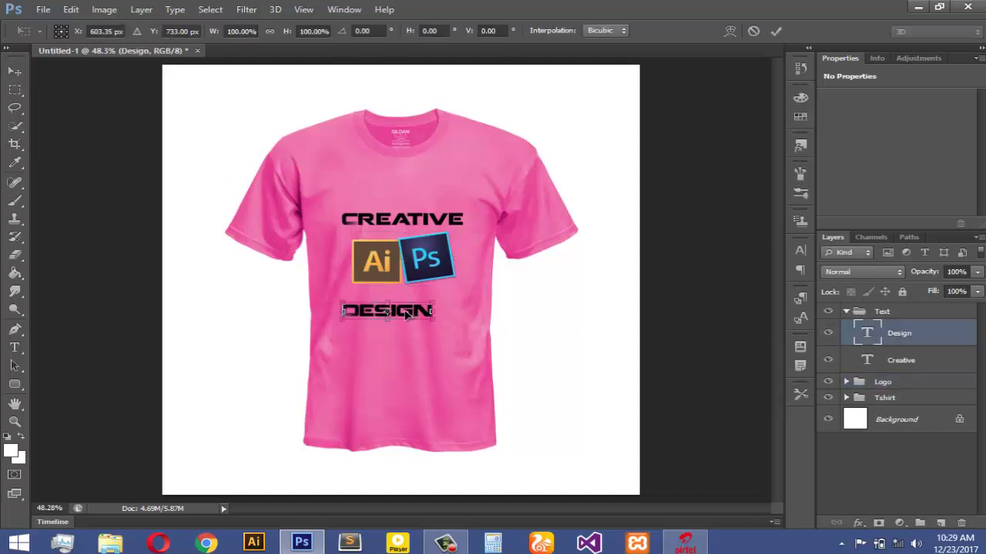
left_click_drag(420, 307, 420, 302)
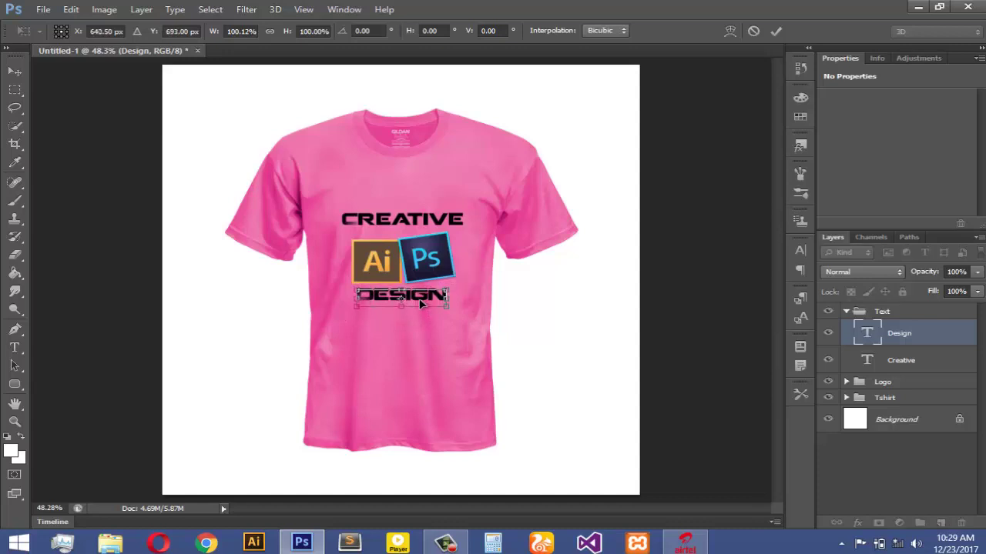
key("Return")
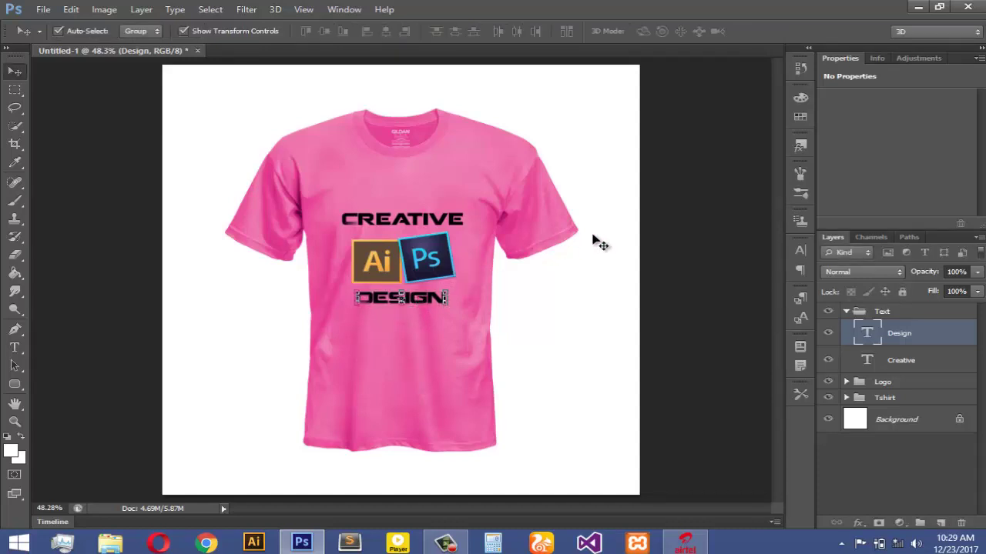
left_click(891, 361, "shift")
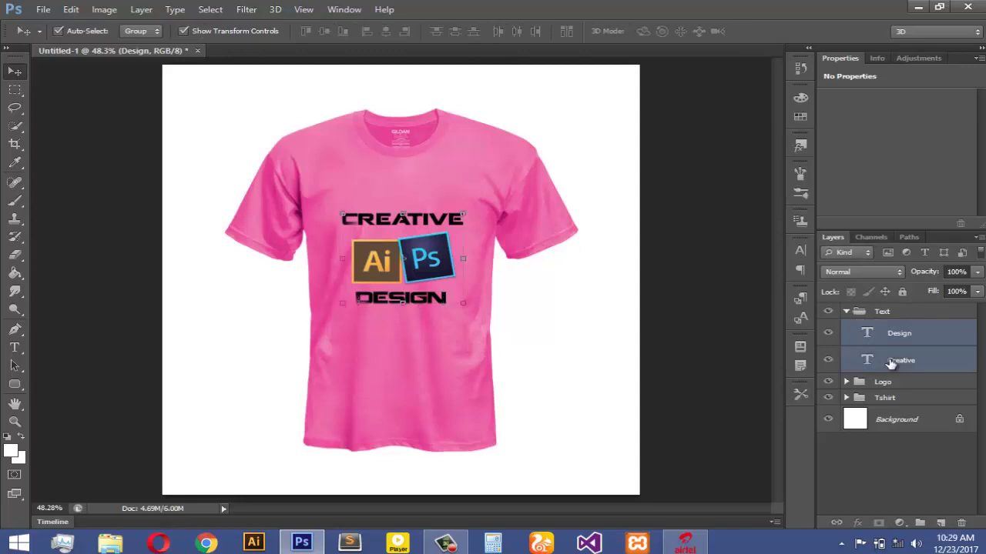
left_click(387, 35)
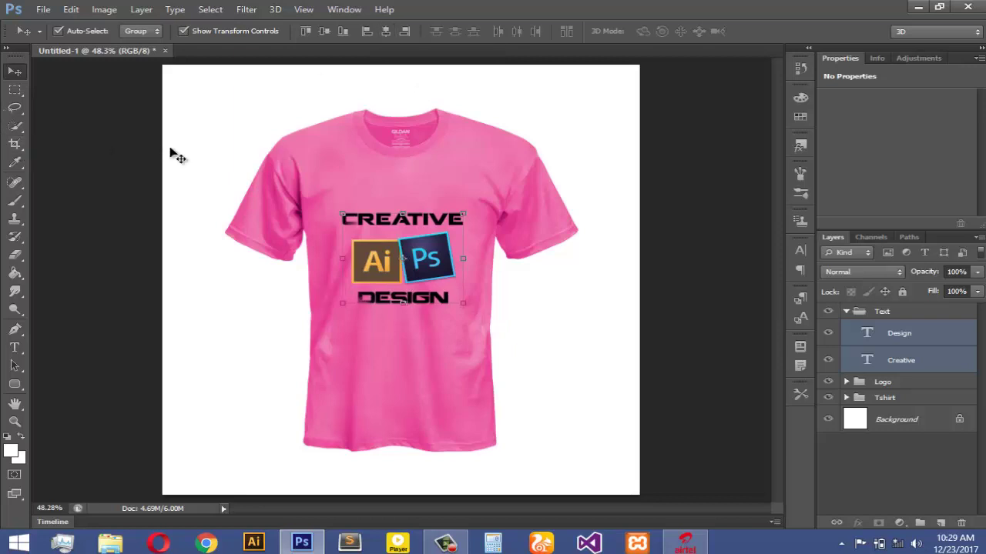
Step: Collapse the Text group and create an empty Group 1 at the top of the stack
left_click(845, 311)
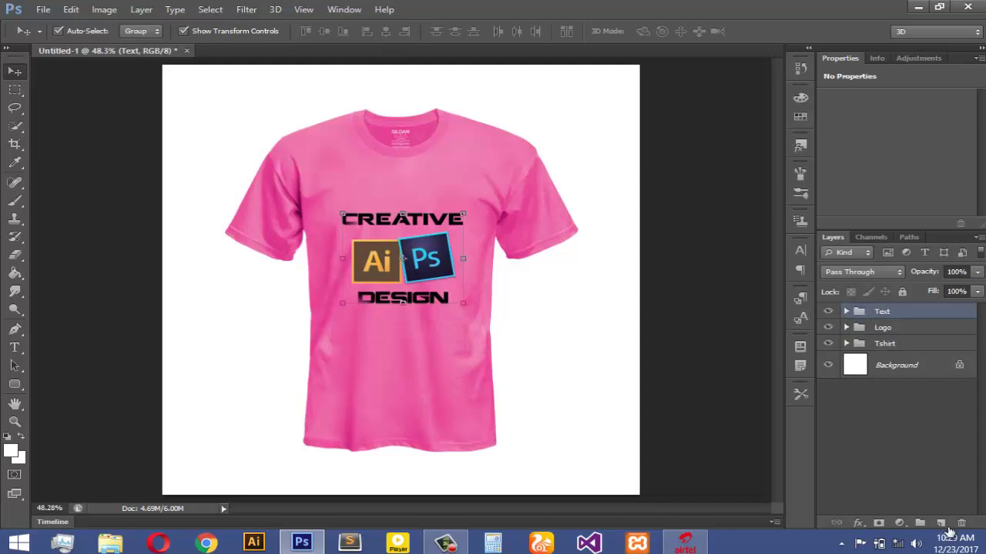
left_click(920, 523)
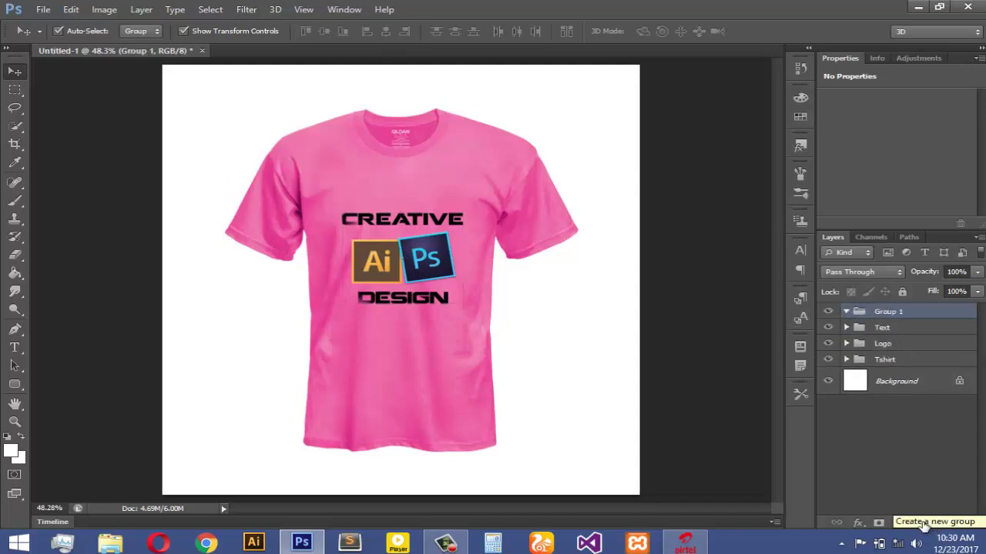